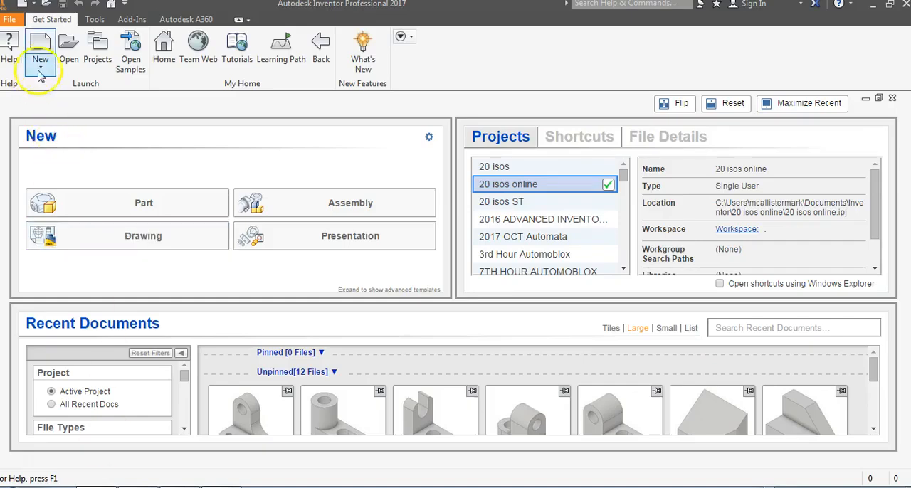
- Check the project list with 20 isos online active, and create a new part from the English Standard (in).ipt template
click(97, 62)
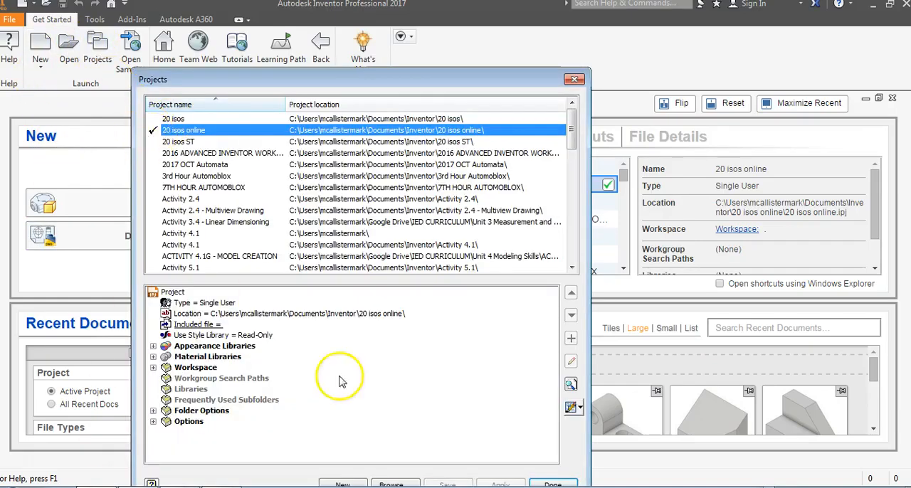
click(551, 484)
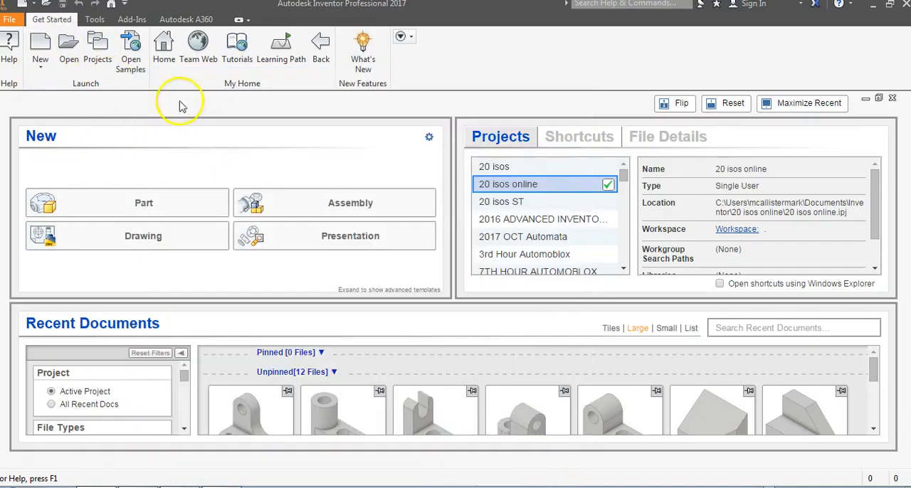
click(51, 48)
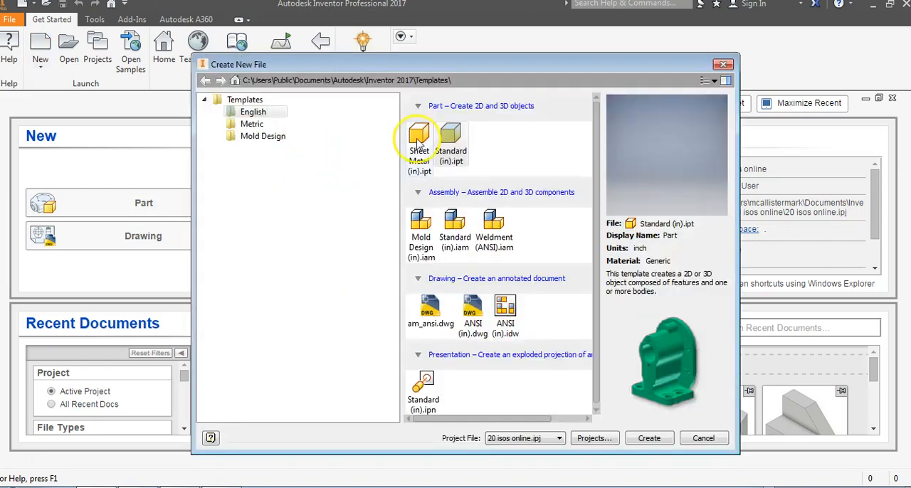
click(648, 440)
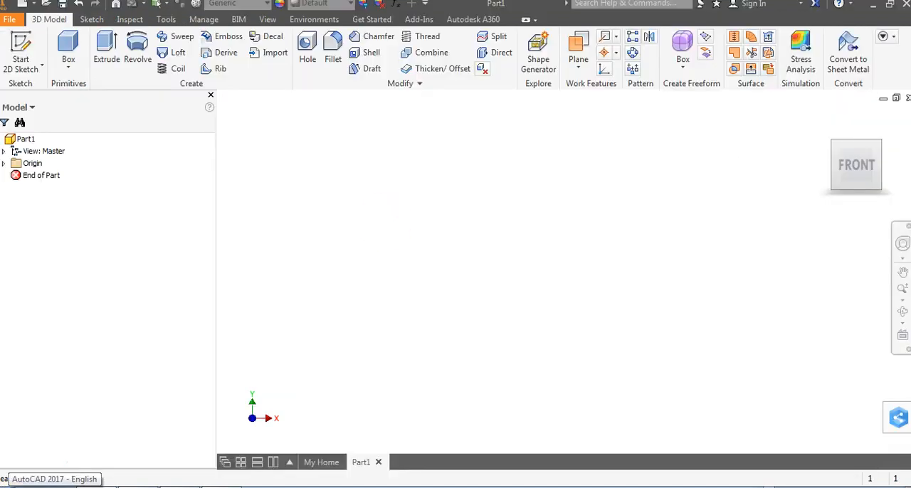
- Create a box primitive centred on the origin on the front plane, 8 in wide, 1 in high and extruded 5 in
click(68, 49)
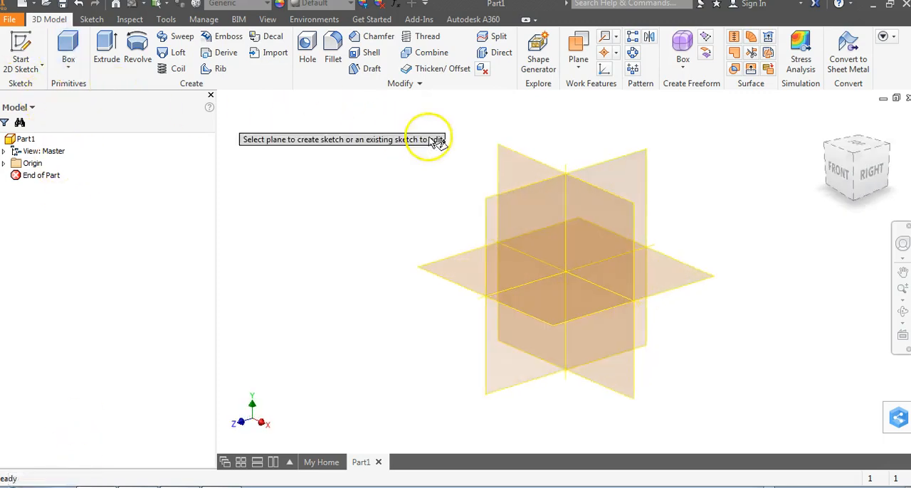
click(520, 173)
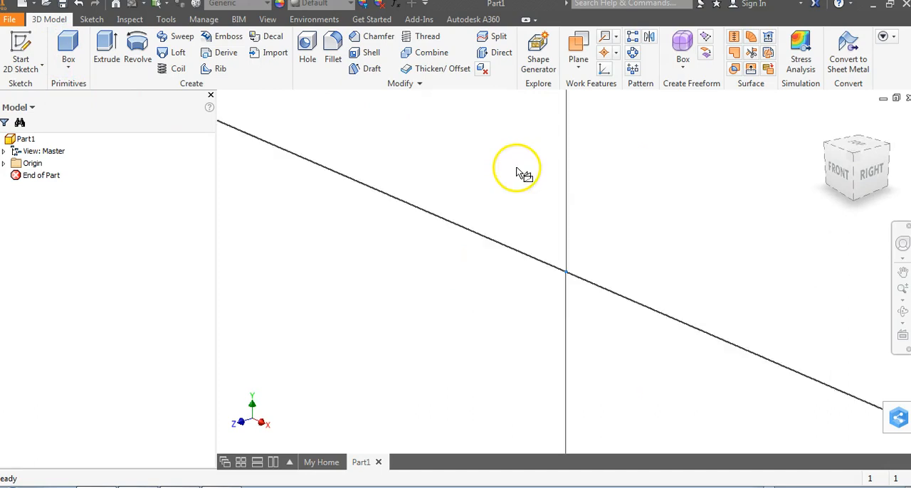
click(567, 271)
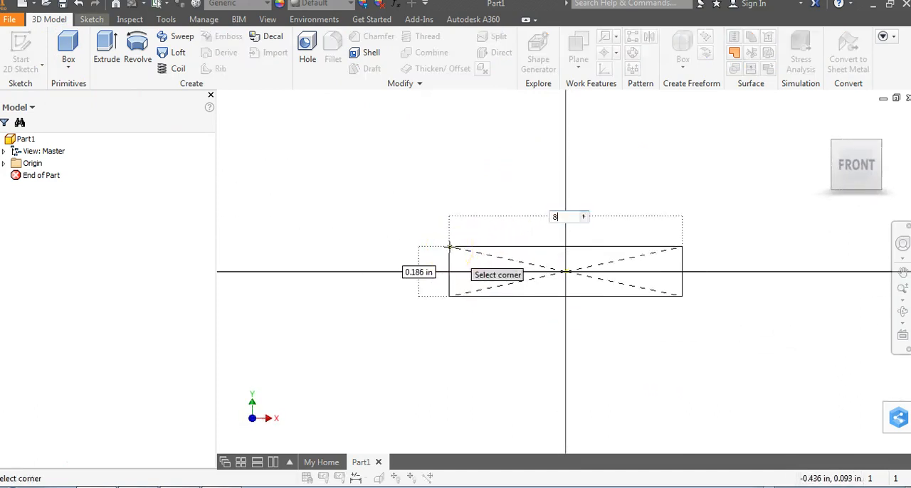
text(8)
key(Tab)
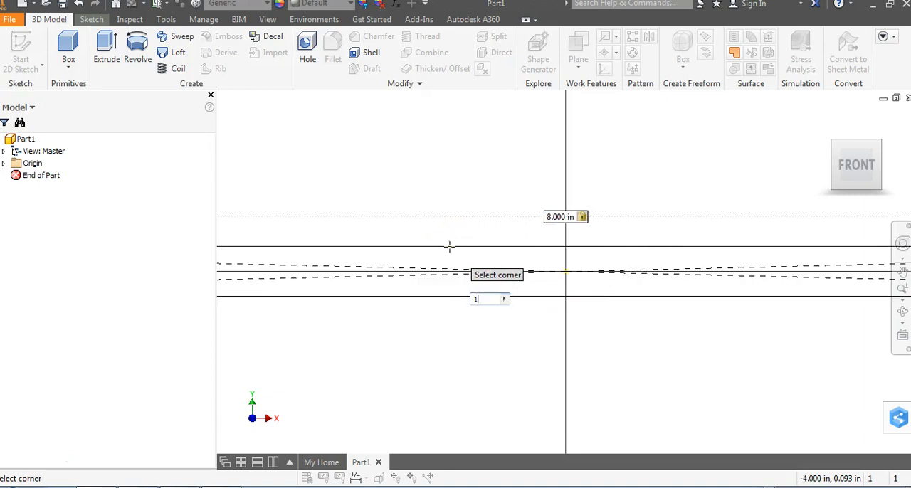
key(Return)
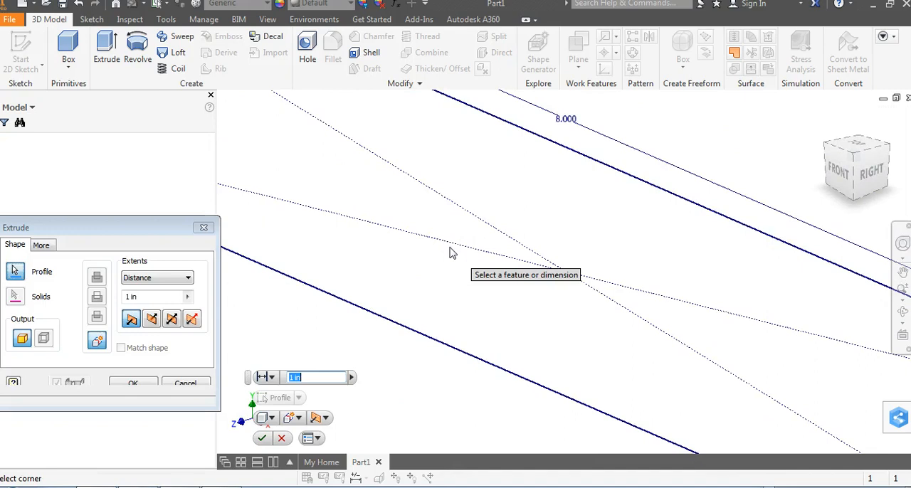
text(5)
key(Return)
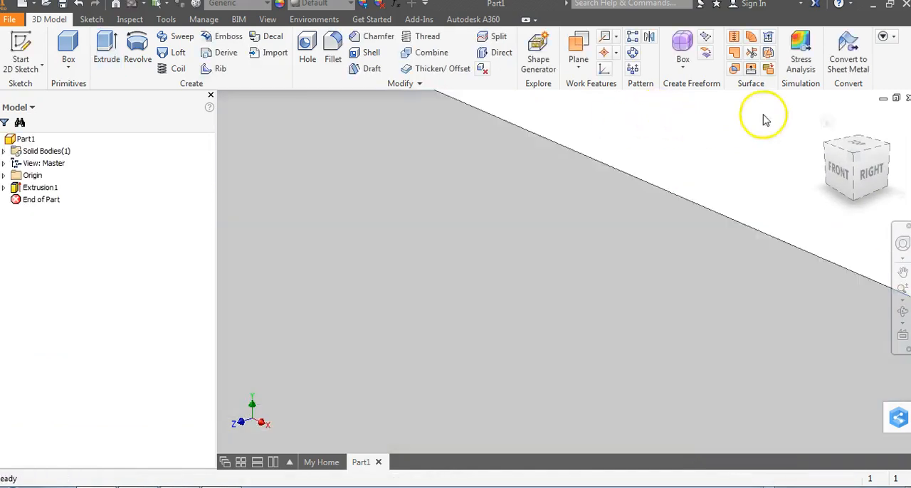
click(826, 122)
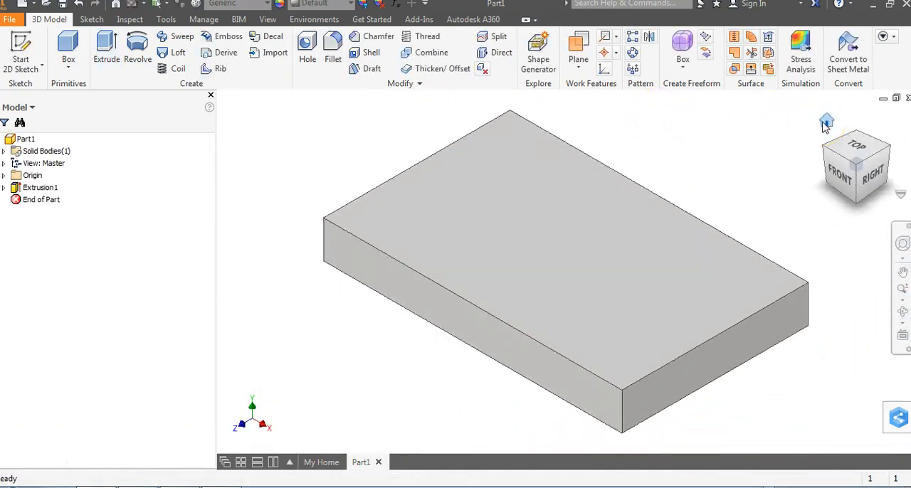
- Check figure 16 in the Acrobat PDF, and fillet the block's two front vertical corner edges with a 1.5 in radius
key(alt+Tab)
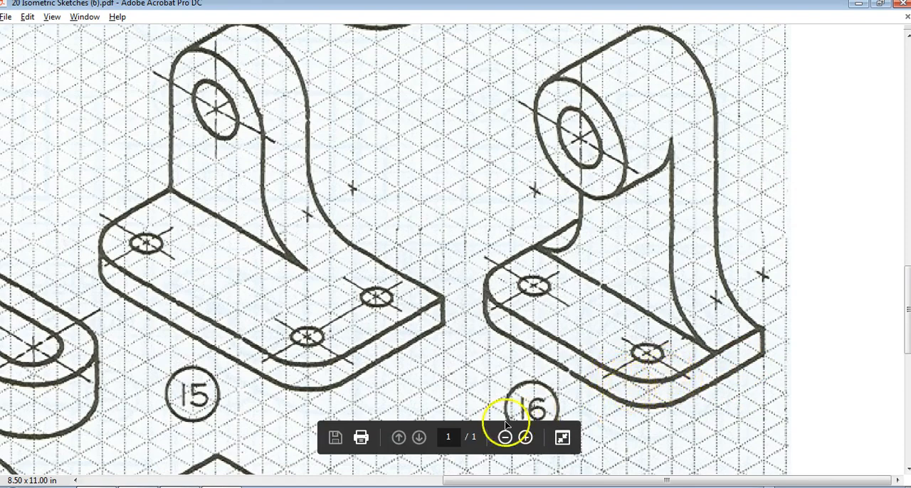
click(526, 437)
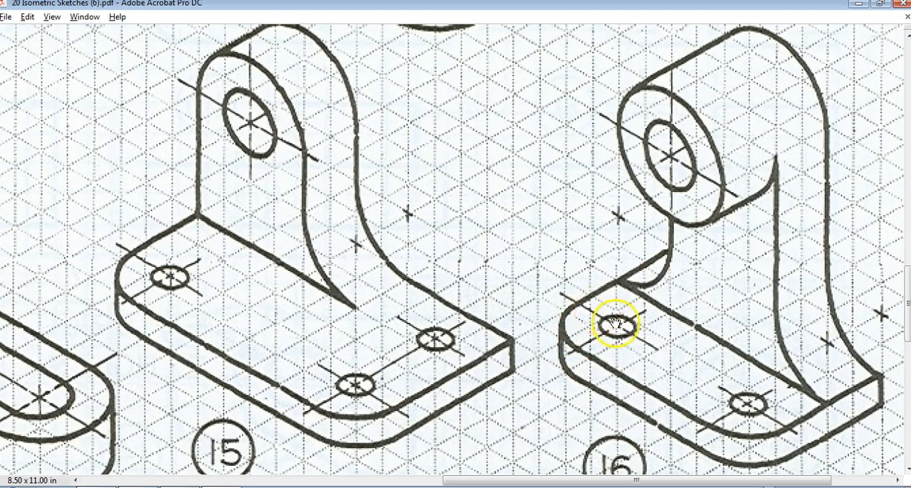
scroll(615, 324, down, 1)
key(alt+Tab)
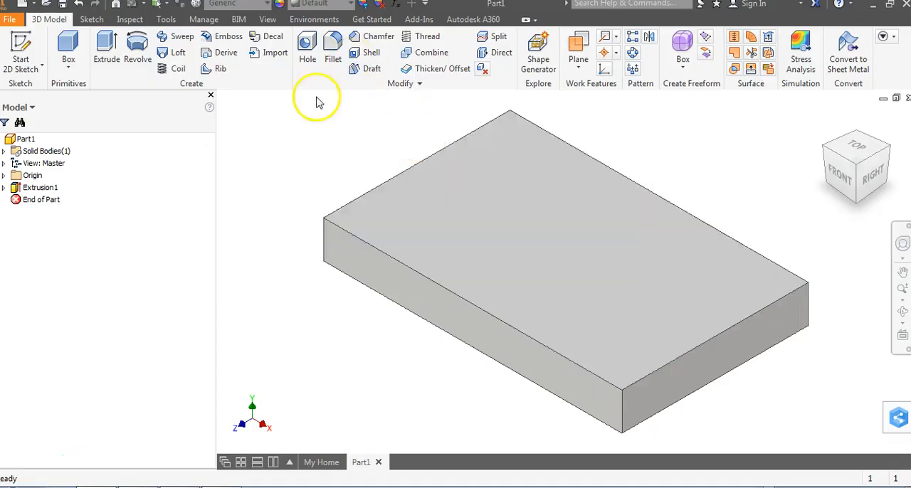
click(332, 60)
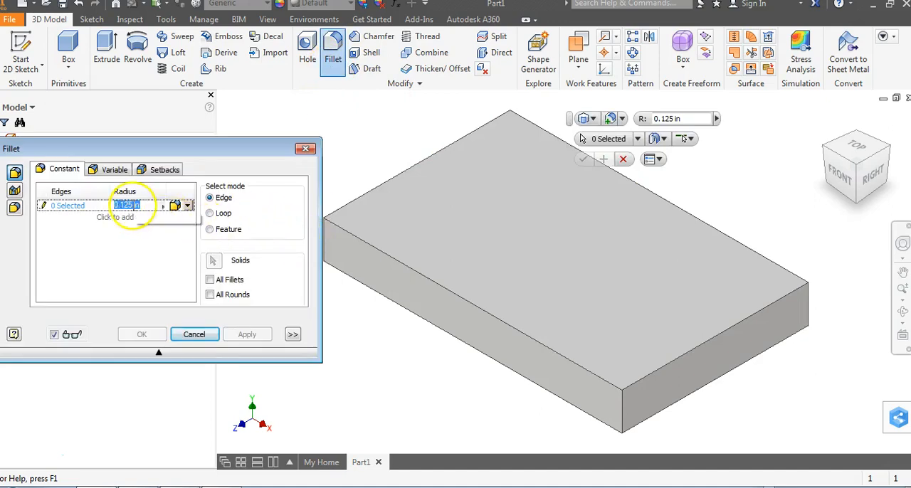
text(1.5)
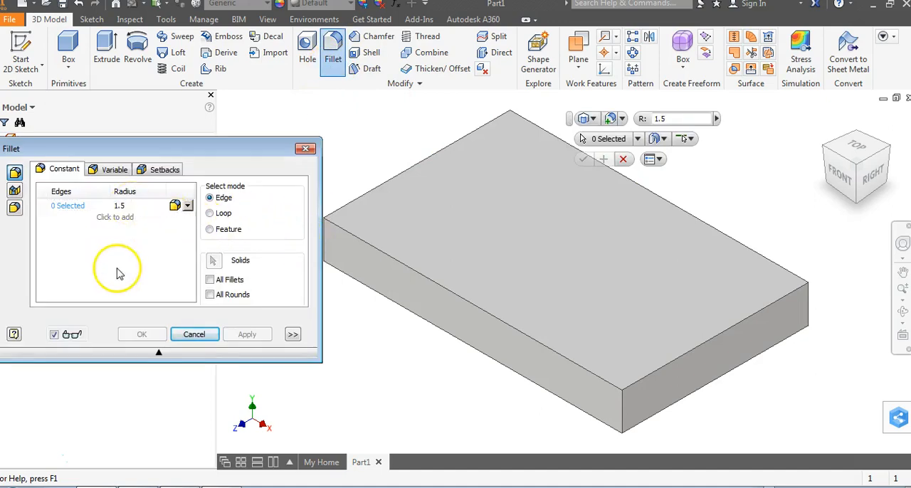
drag(268, 151, 211, 86)
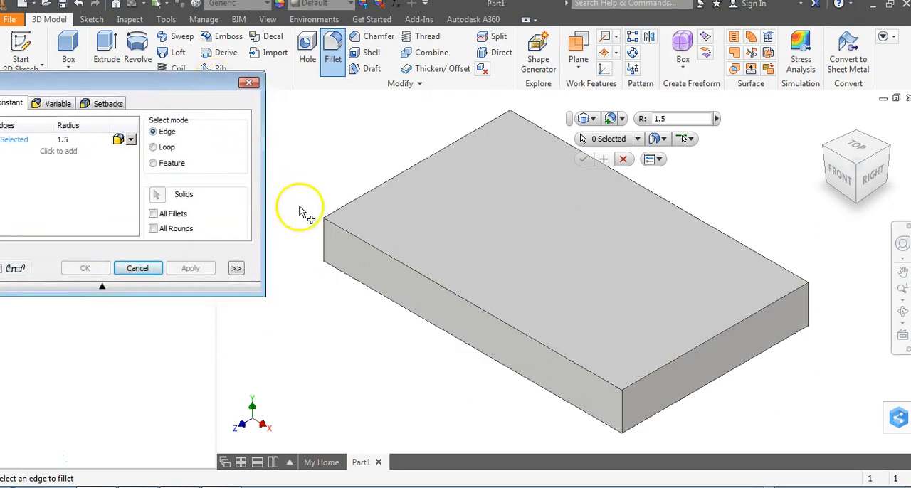
click(330, 240)
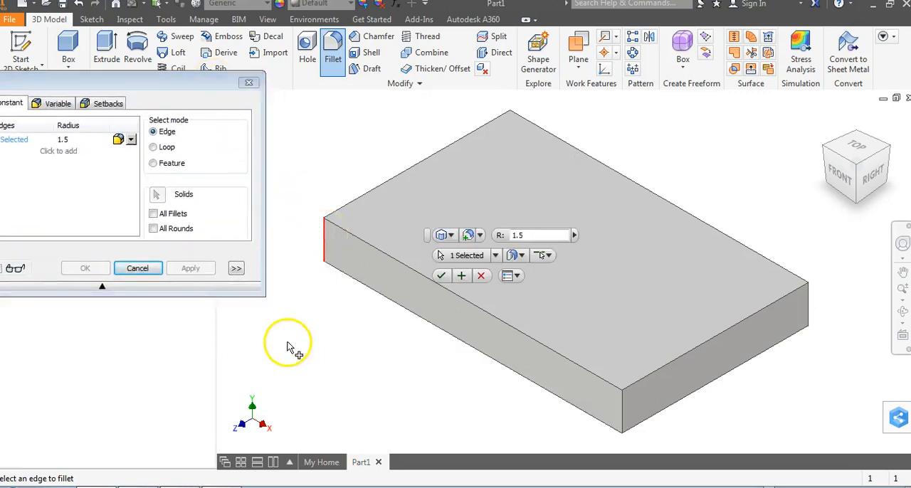
click(623, 410)
key(alt+Tab)
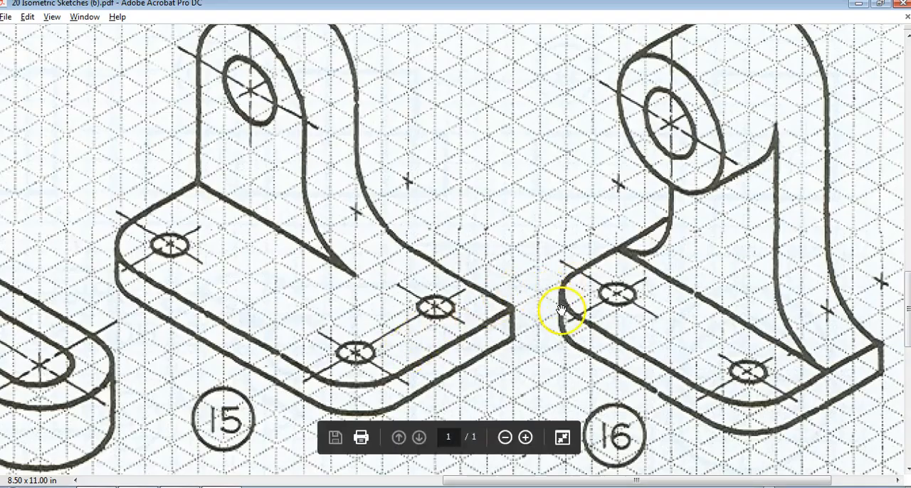
key(alt+Tab)
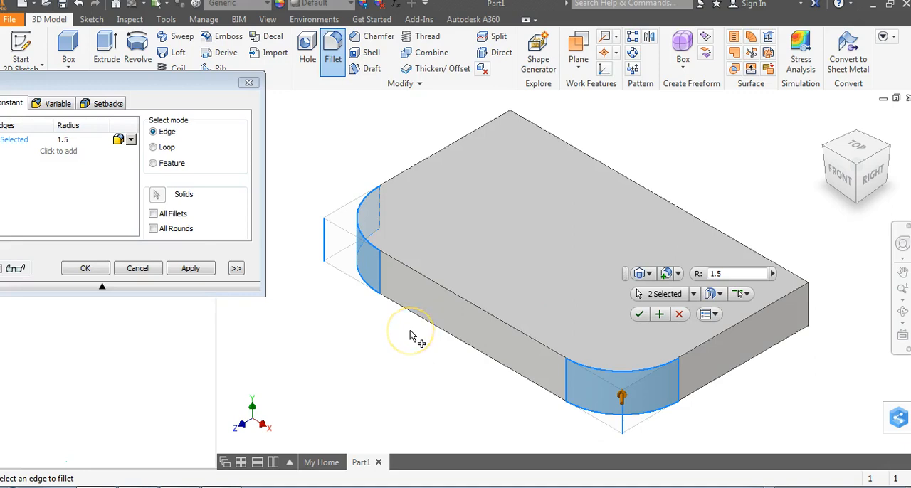
key(Return)
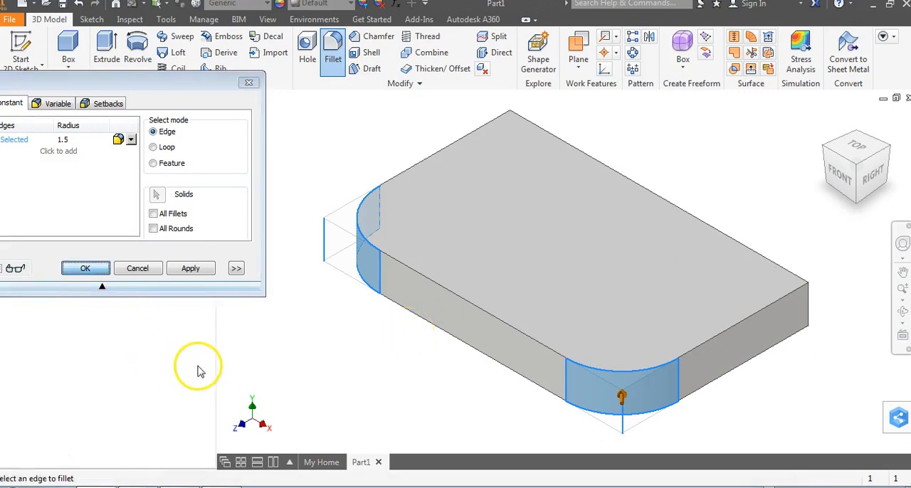
- Consult figure 16 in the PDF, and place a concentric through-all hole on the block's top face, centred on the front-left rounded corner
key(alt+Tab)
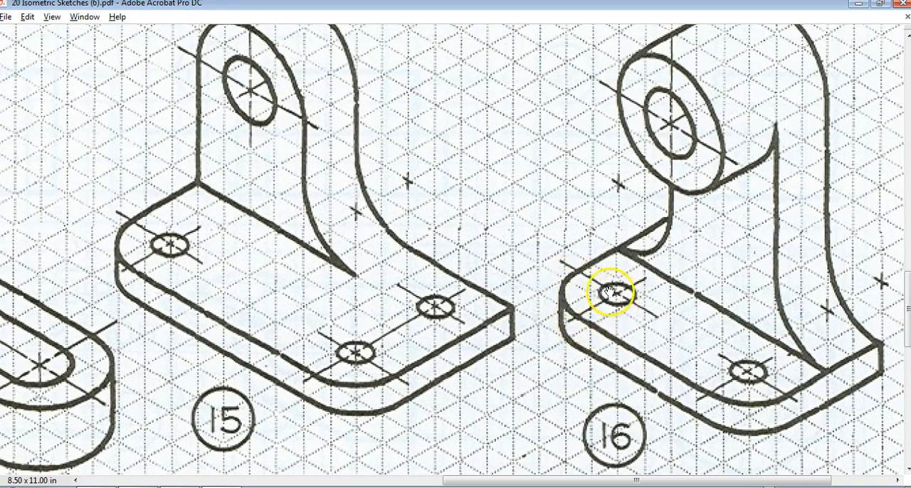
key(alt+Tab)
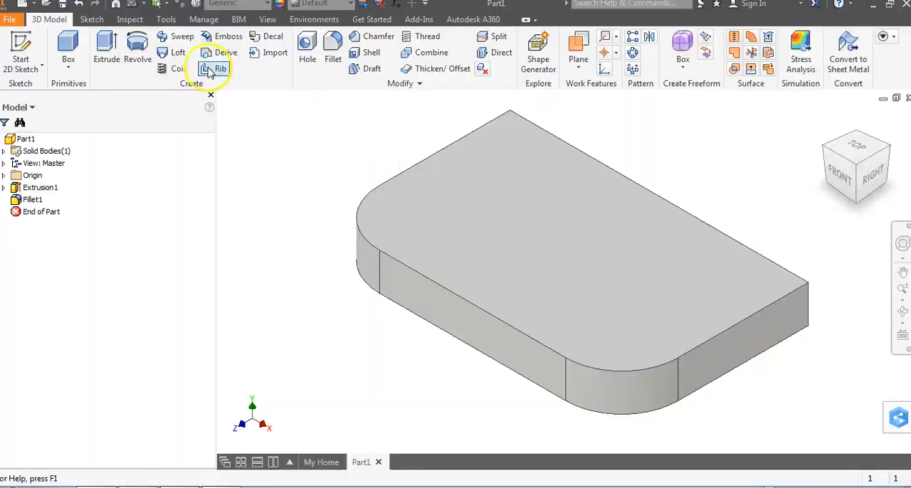
click(306, 45)
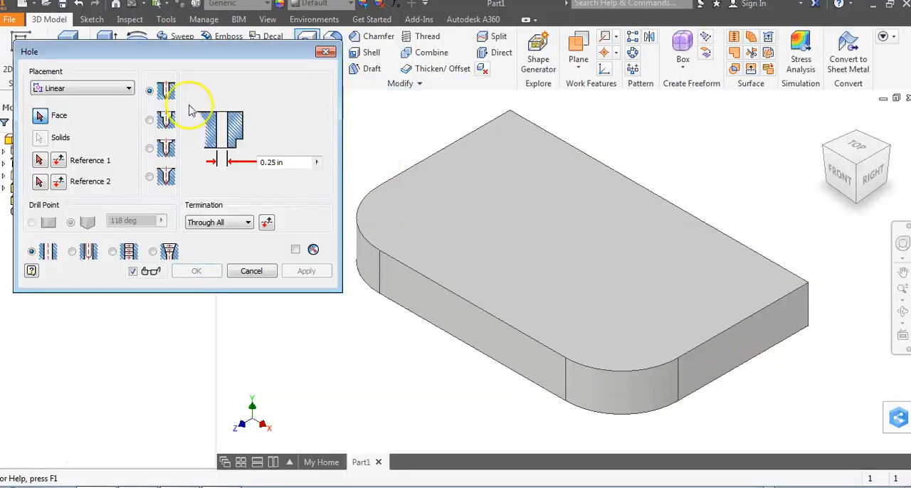
click(110, 89)
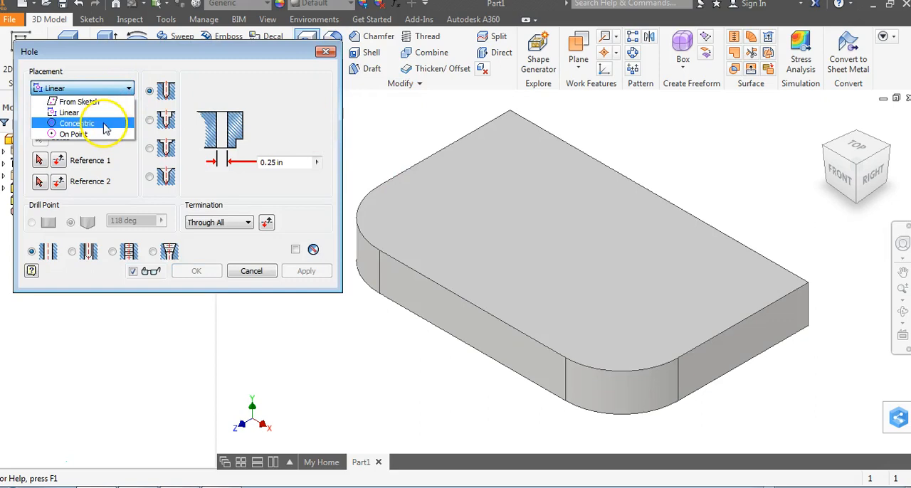
click(93, 121)
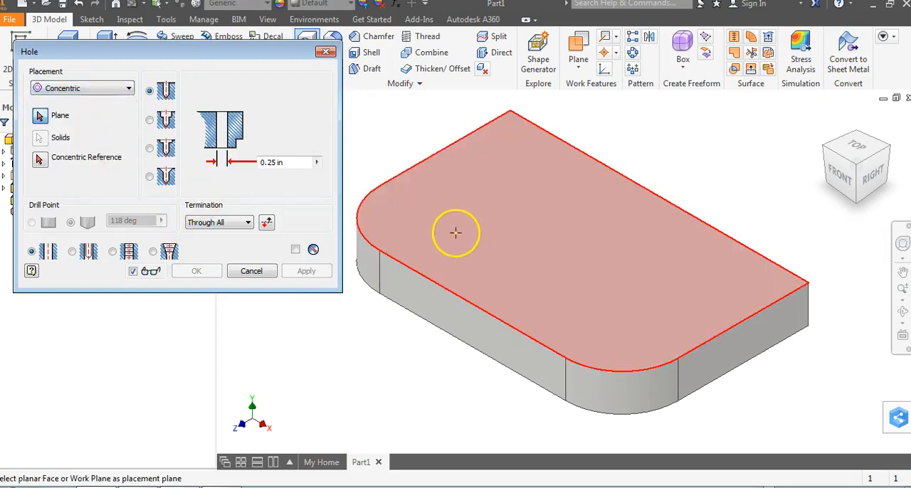
click(444, 226)
click(444, 226)
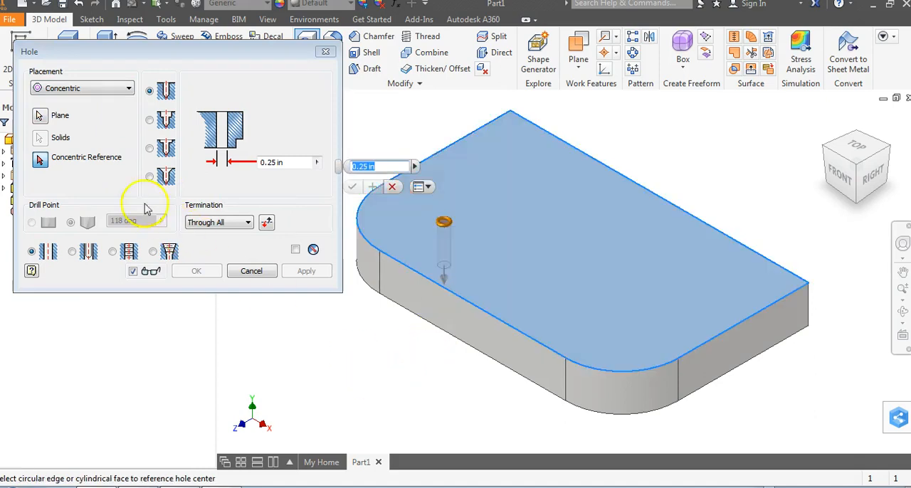
click(364, 232)
- Check the hole size on figure 16 in the PDF, set the hole diameter to 1 in and apply the hole
click(270, 163)
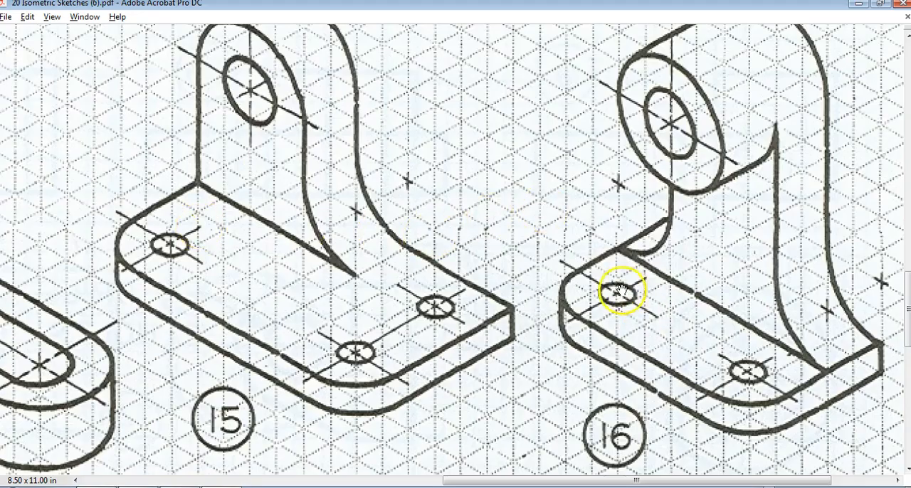
drag(637, 301, 492, 325)
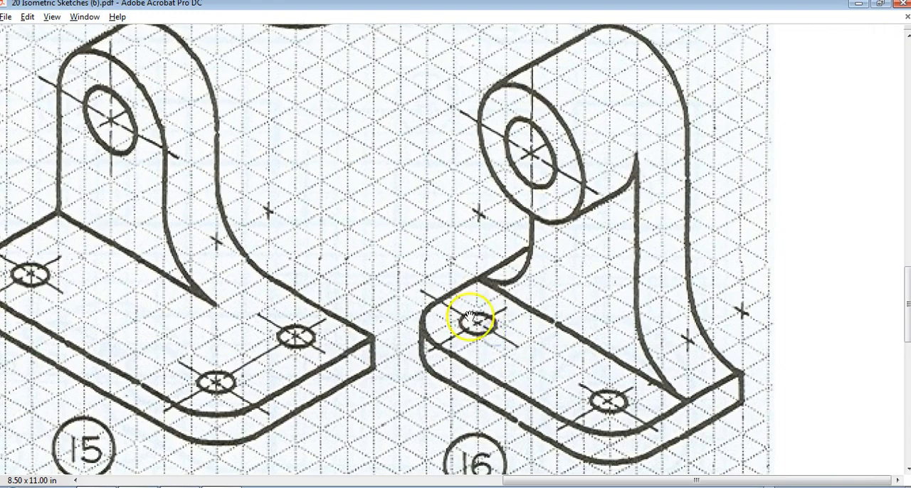
key(alt+Tab)
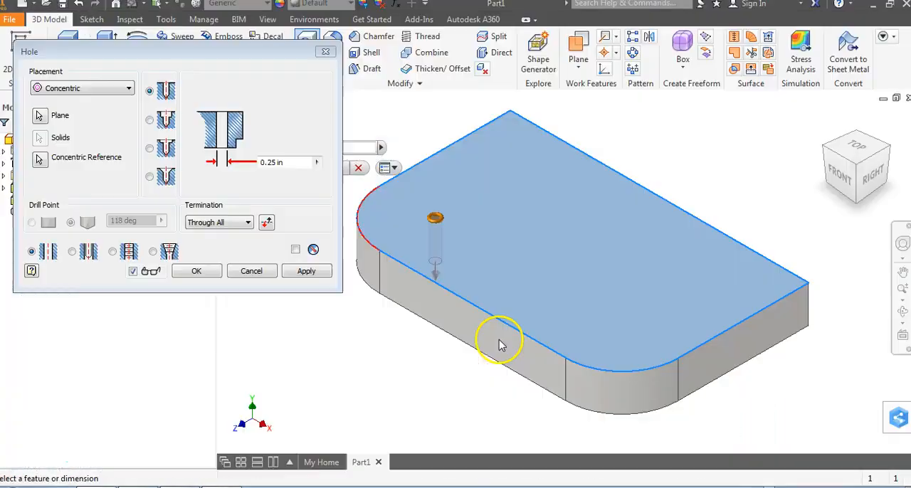
click(284, 162)
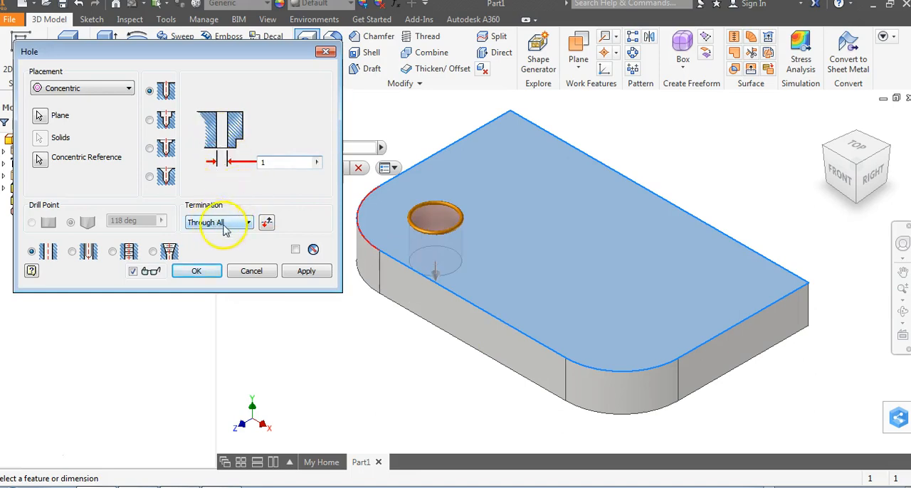
click(305, 274)
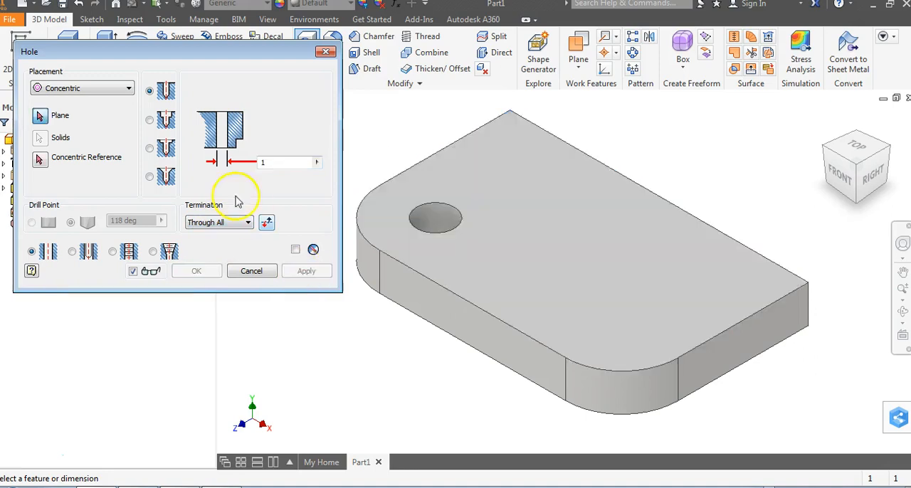
- Place a 1 in through-all hole on the plate's top face, concentric with the front-right rounded corner, checking figure 16 in the Acrobat PDF
click(64, 120)
click(620, 321)
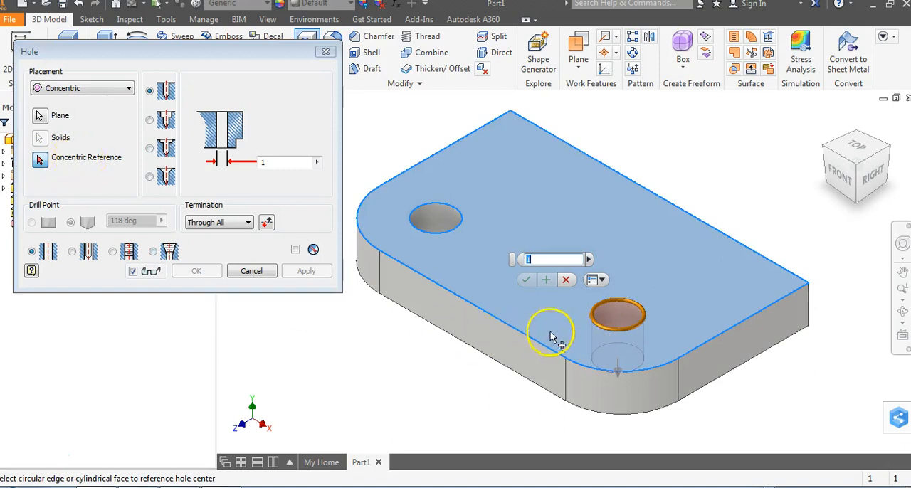
click(590, 369)
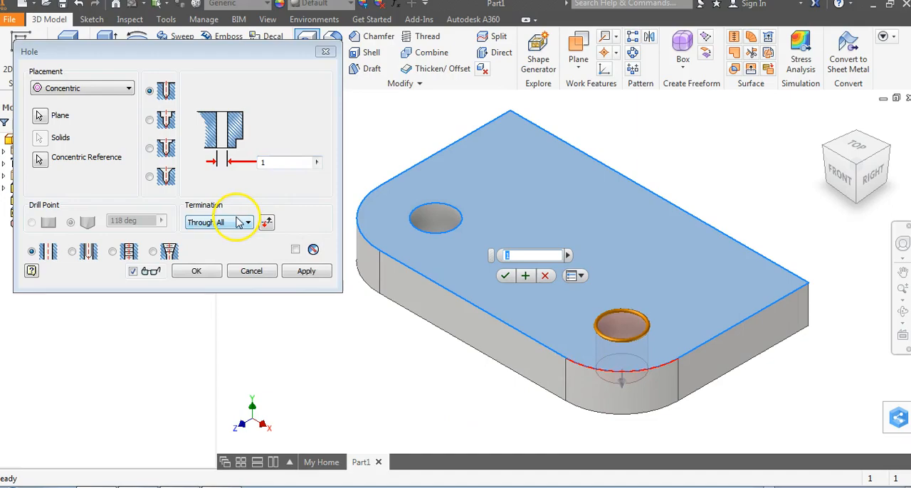
key(alt+Tab)
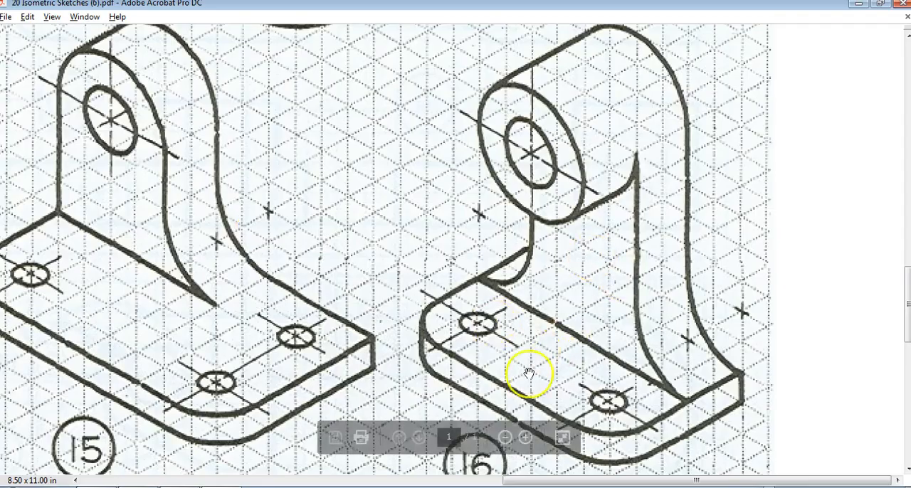
key(alt+Tab)
click(208, 271)
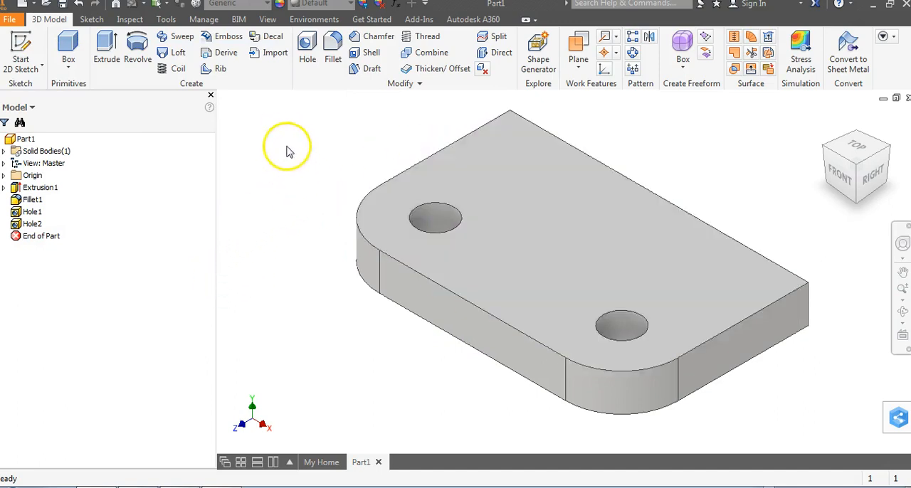
- Consult figure 16 in the Acrobat PDF for the upright's size, and start a 2D sketch in Inventor on the base plate's top face
key(alt+Tab)
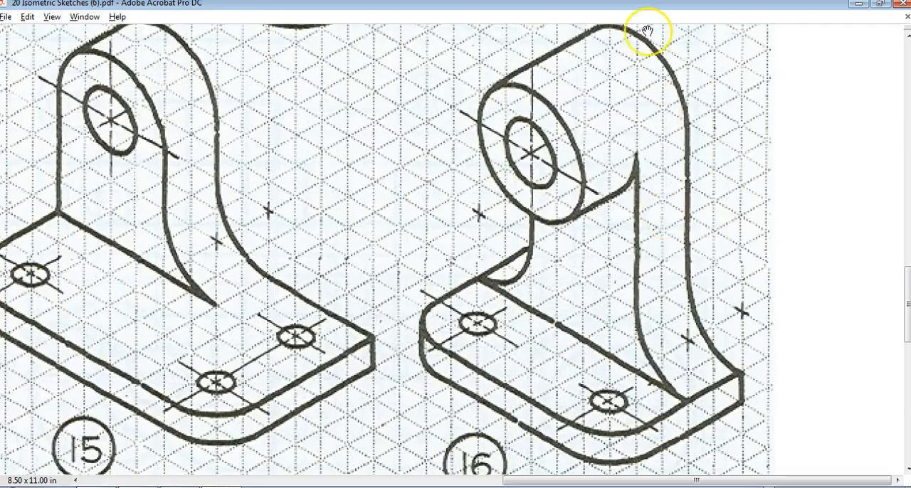
key(alt+Tab)
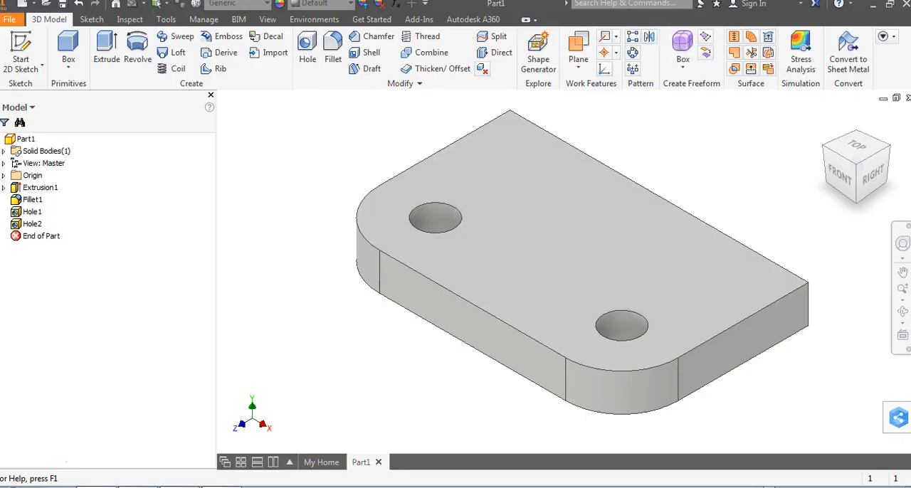
click(21, 43)
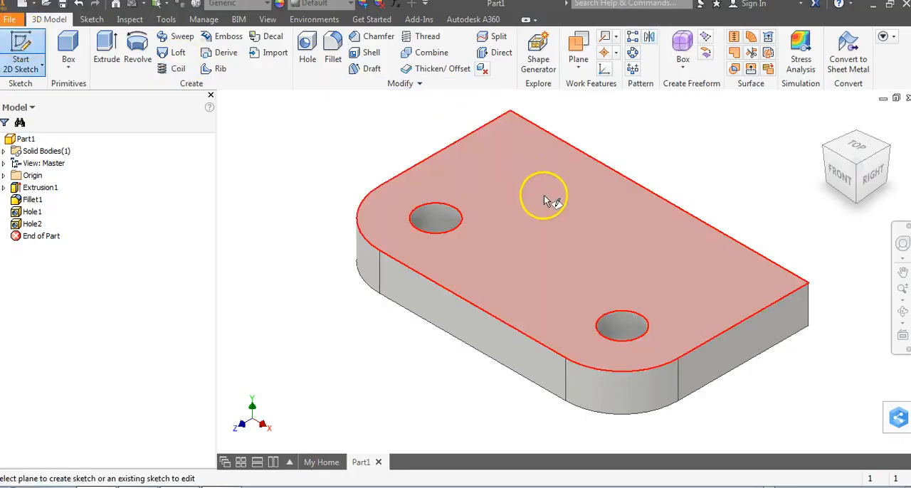
click(545, 197)
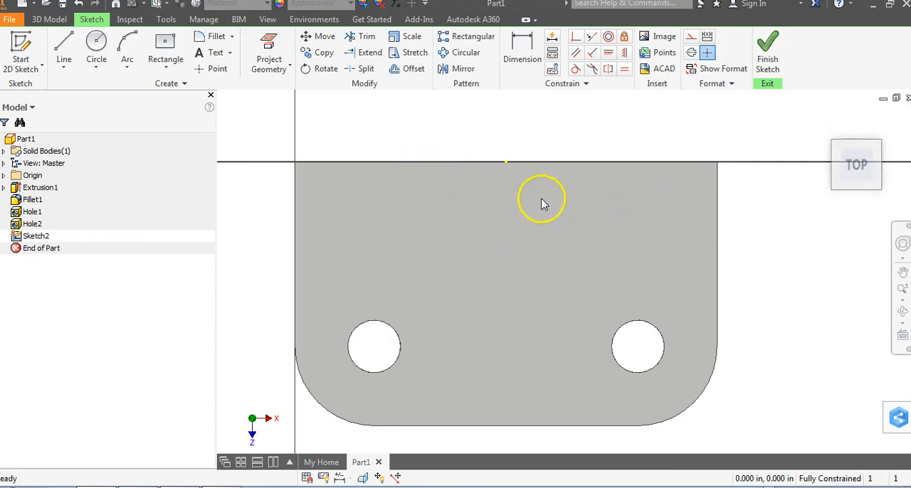
click(506, 162)
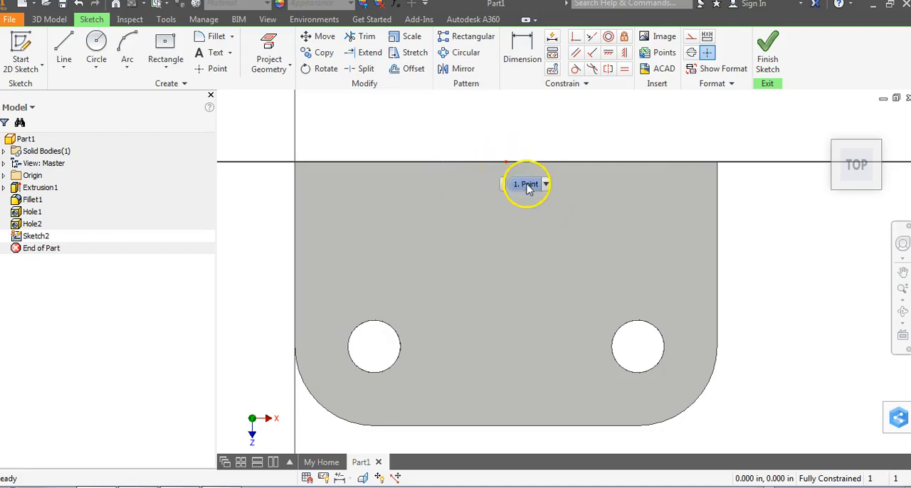
- Sketch a two-point rectangle 4 in wide and 2 in deep on the plate's top face, between the holes and the back edge
click(165, 69)
click(184, 98)
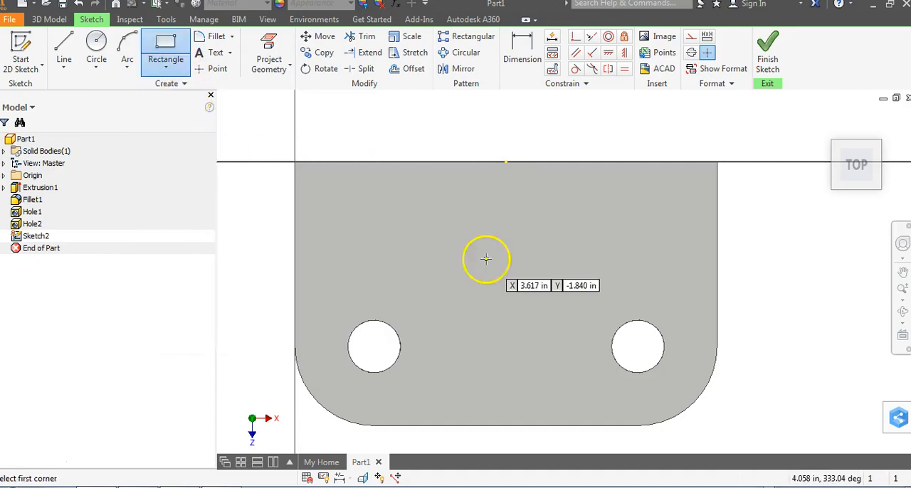
click(423, 206)
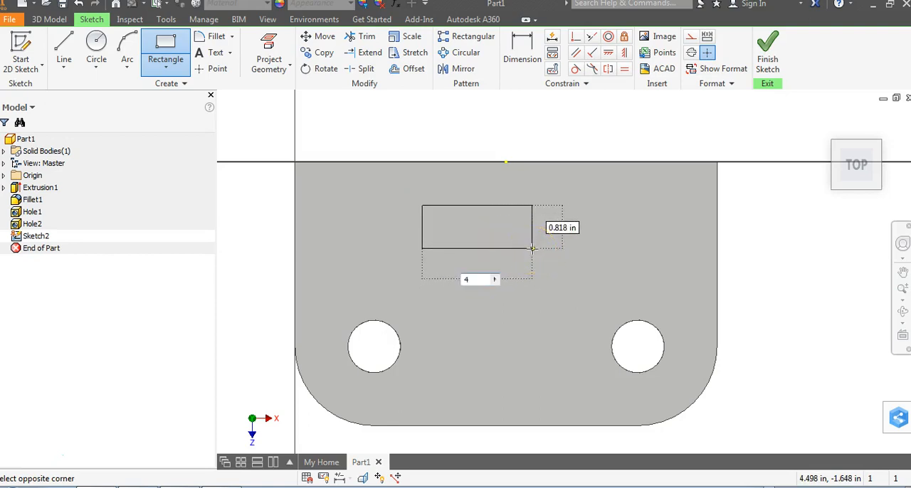
key(Tab)
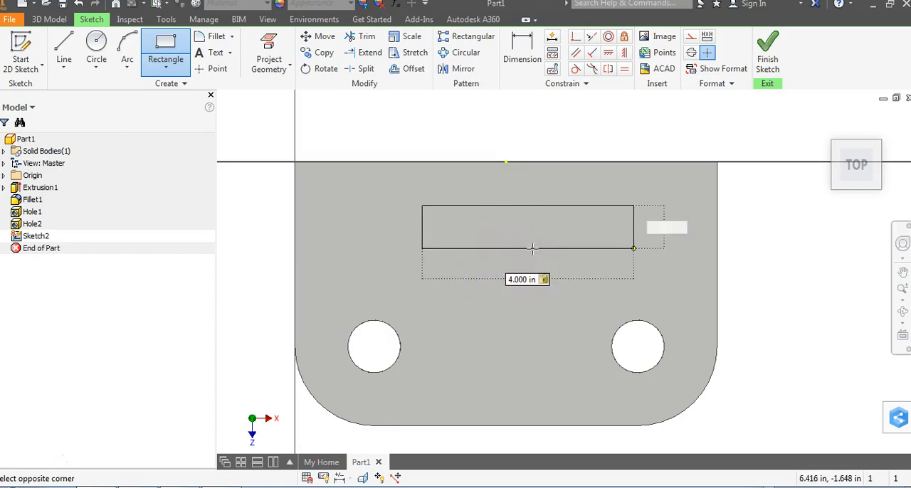
text(2)
key(Return)
right_click(790, 237)
click(694, 235)
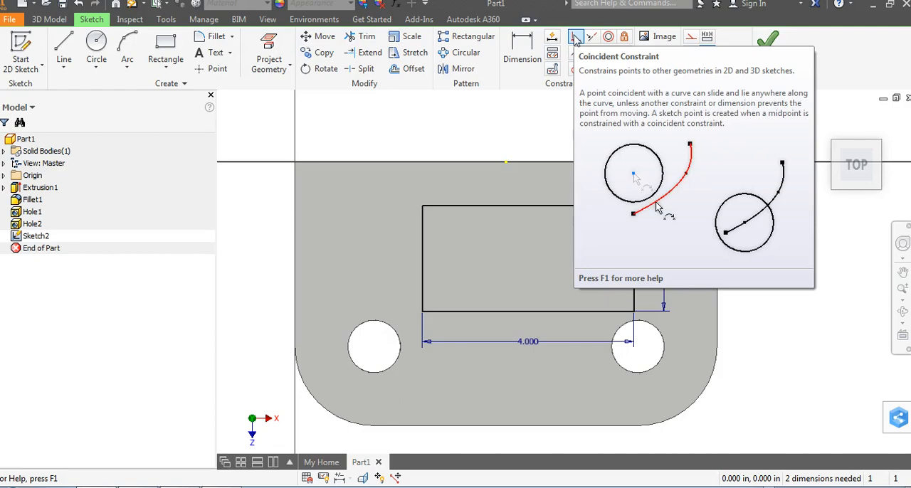
- Make the midpoint of the rectangle's back side coincident with the midpoint of the plate's back edge, and finish the sketch
click(575, 38)
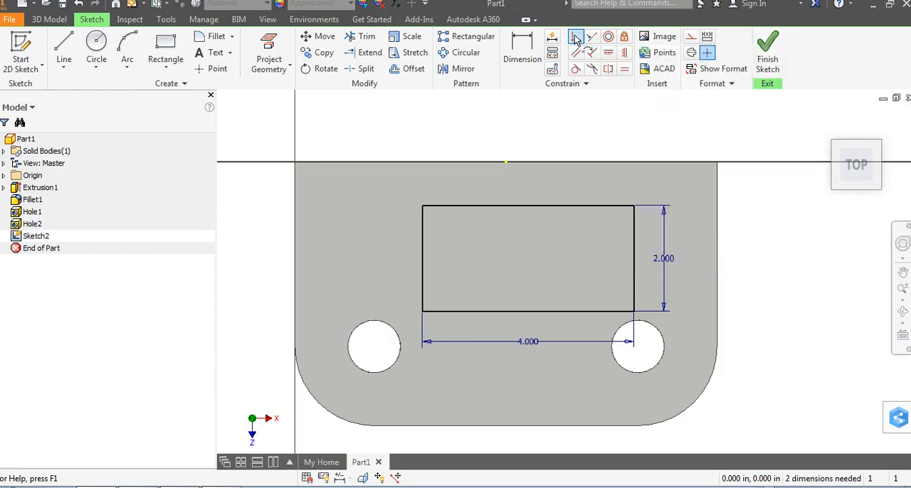
click(529, 206)
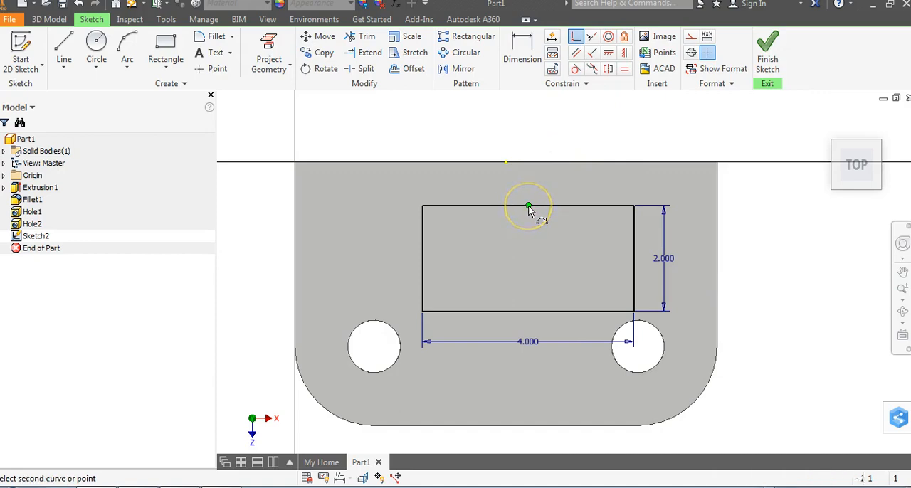
click(506, 163)
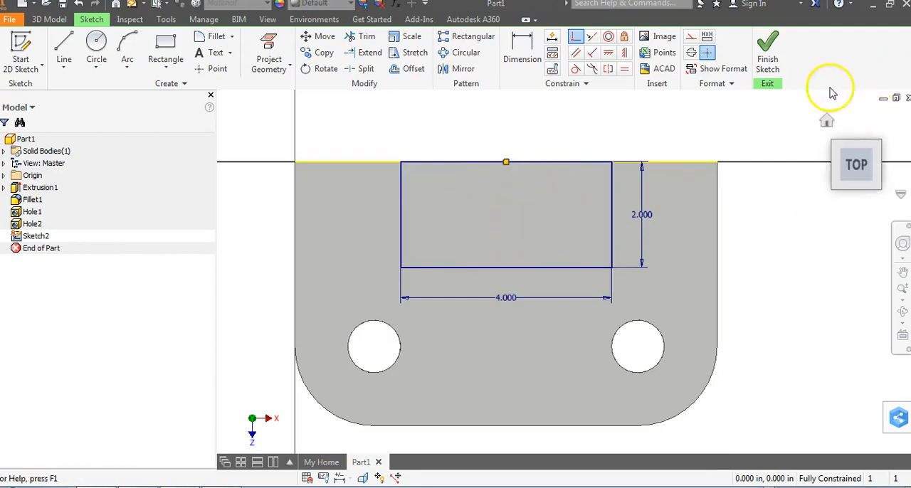
click(770, 59)
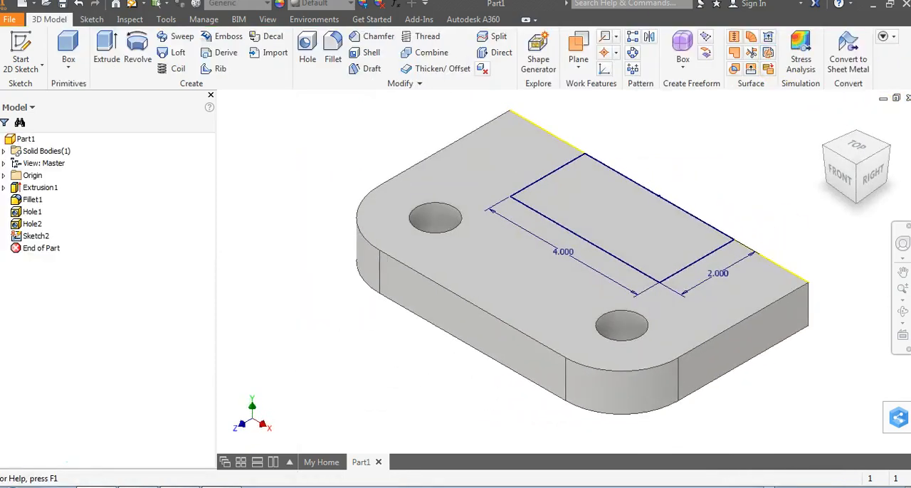
- Extrude the rectangle 9 in upward, joined to the base plate, and show the whole part in the home view
click(107, 51)
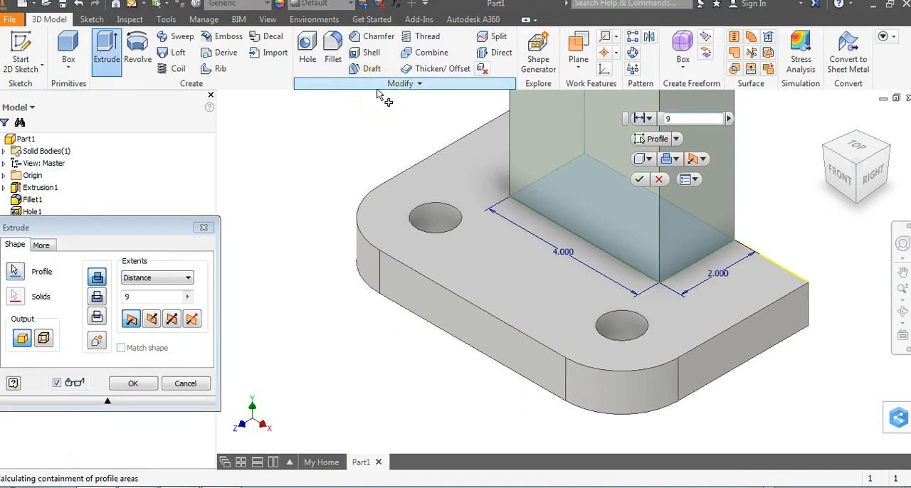
key(Return)
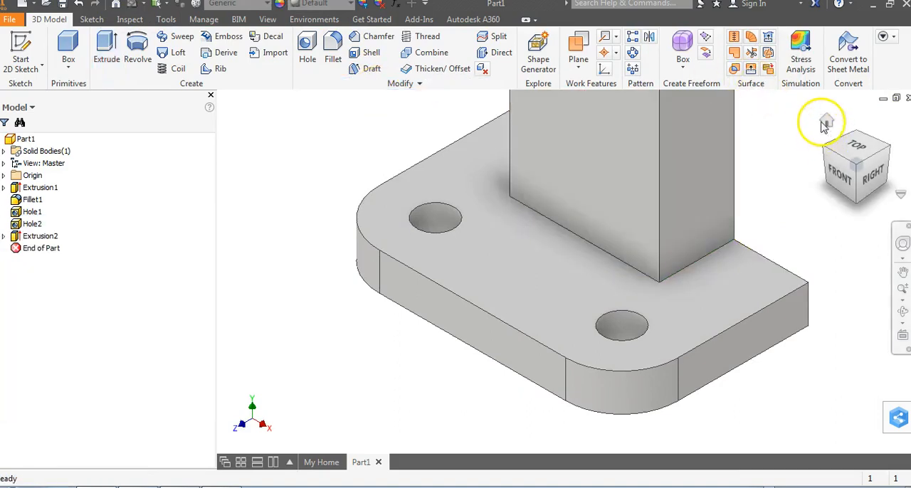
click(826, 123)
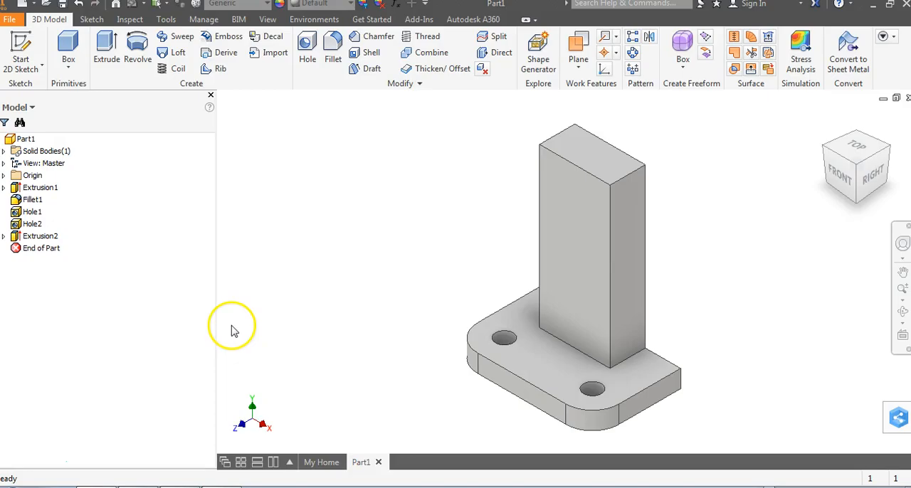
- Check the rounded top on figure 16 in the PDF, and fillet the upright's two short top edges with a 2 in radius
key(alt+Tab)
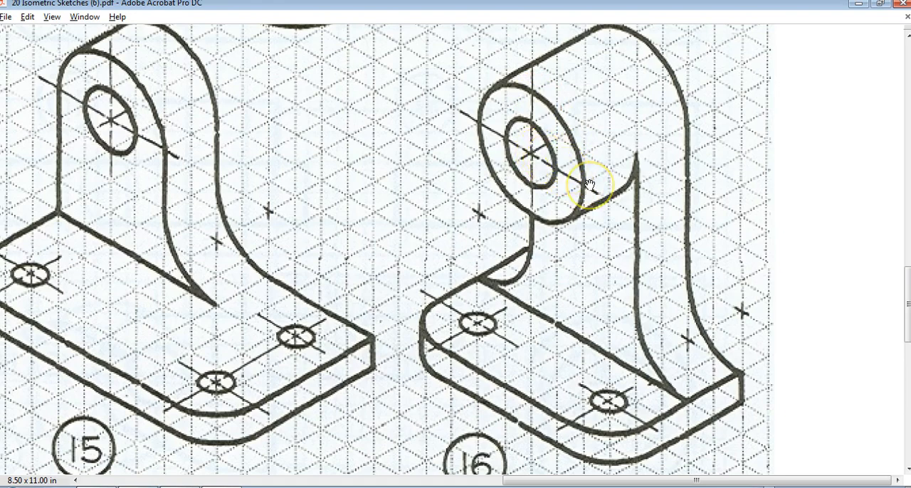
key(alt+Tab)
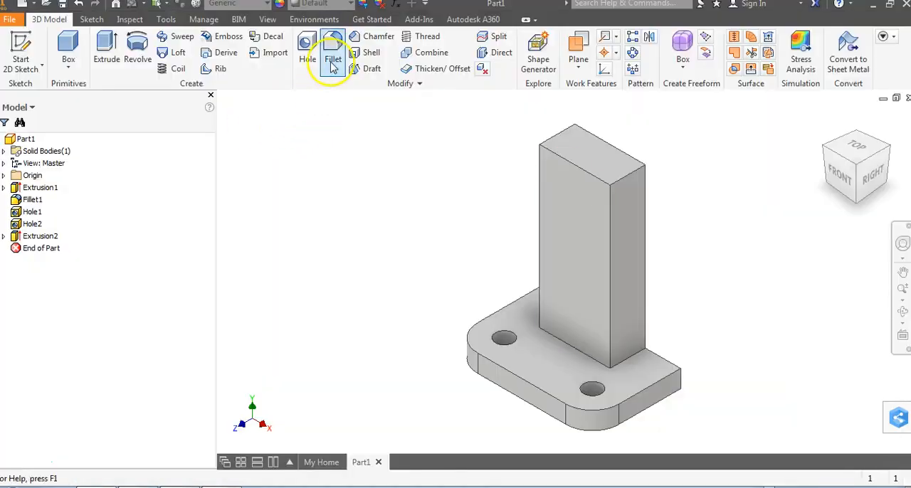
click(333, 62)
drag(112, 78, 213, 40)
click(191, 96)
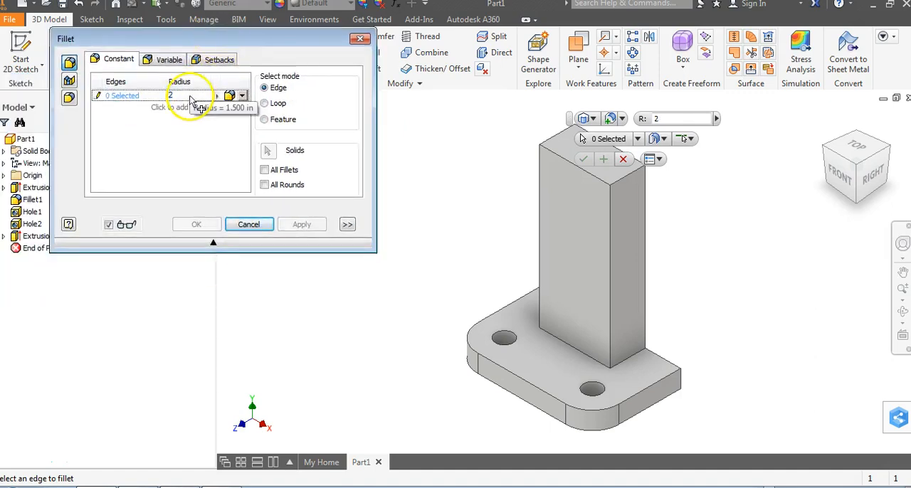
middle_drag(489, 171, 432, 160)
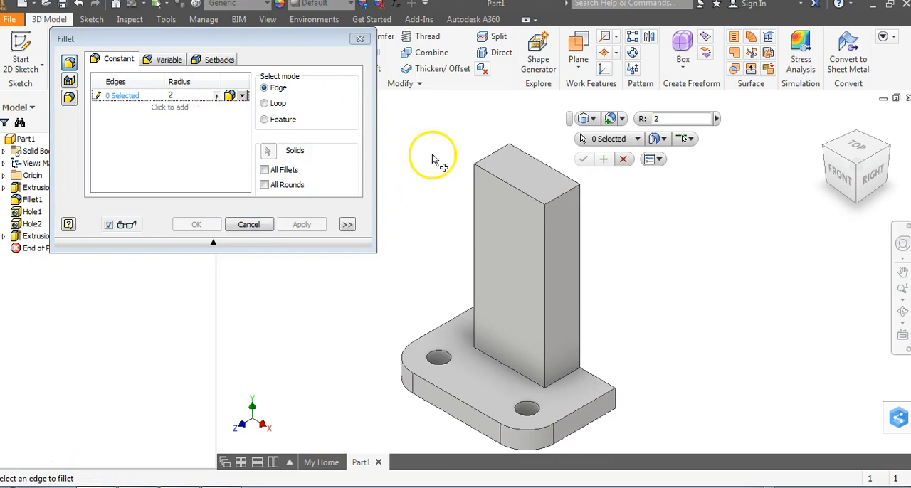
click(563, 201)
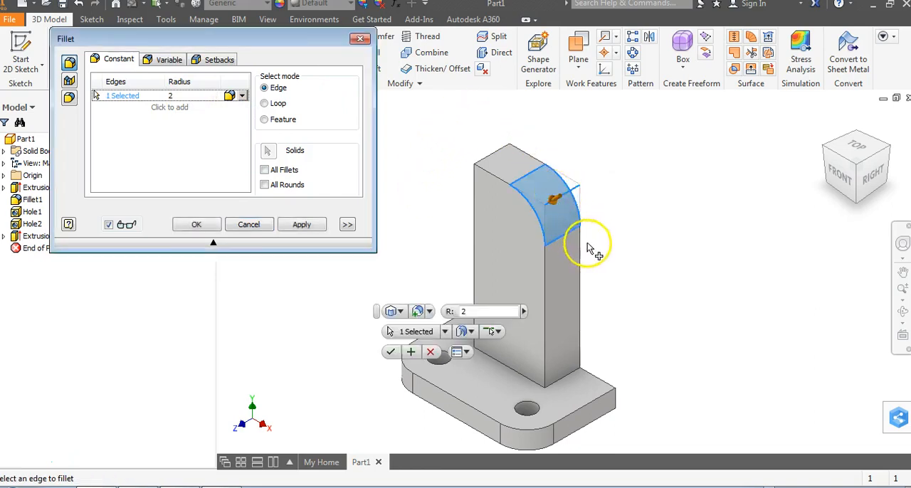
click(502, 161)
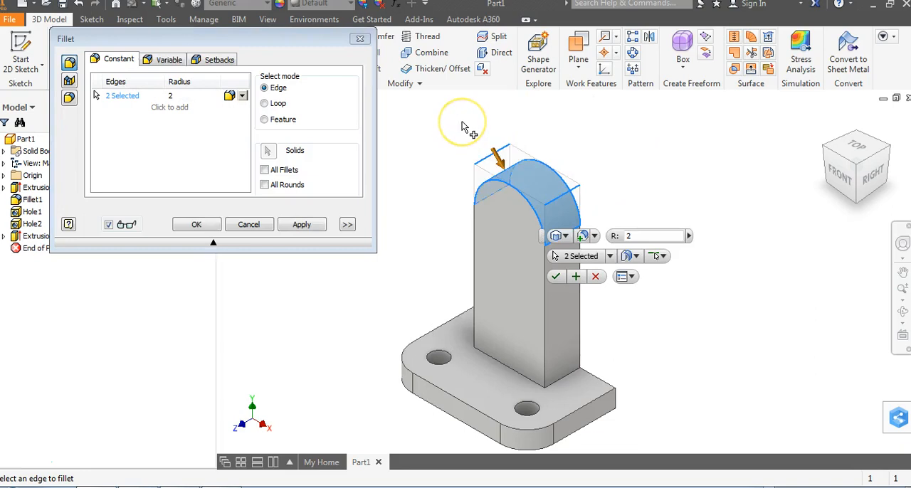
click(208, 225)
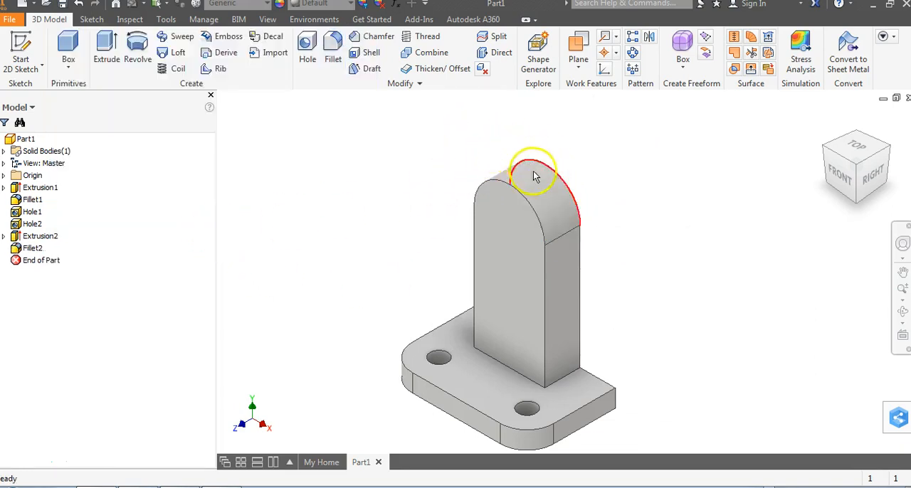
- Consult figure 16 in the PDF, and fillet the two side edges where the upright meets the base plate with a 2 in radius
key(alt+Tab)
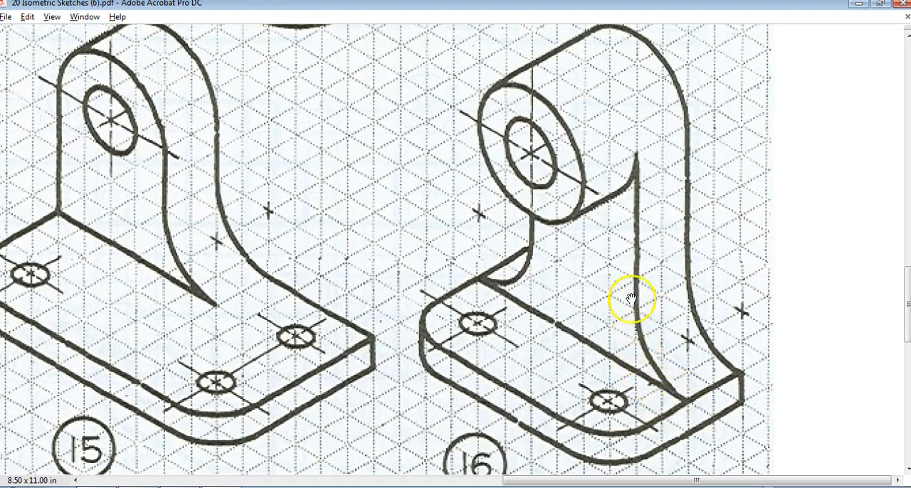
key(alt+Tab)
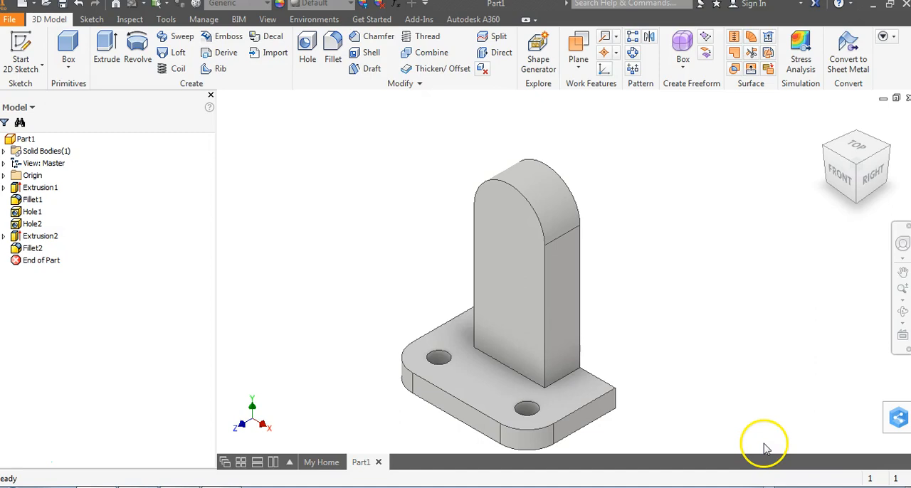
click(332, 48)
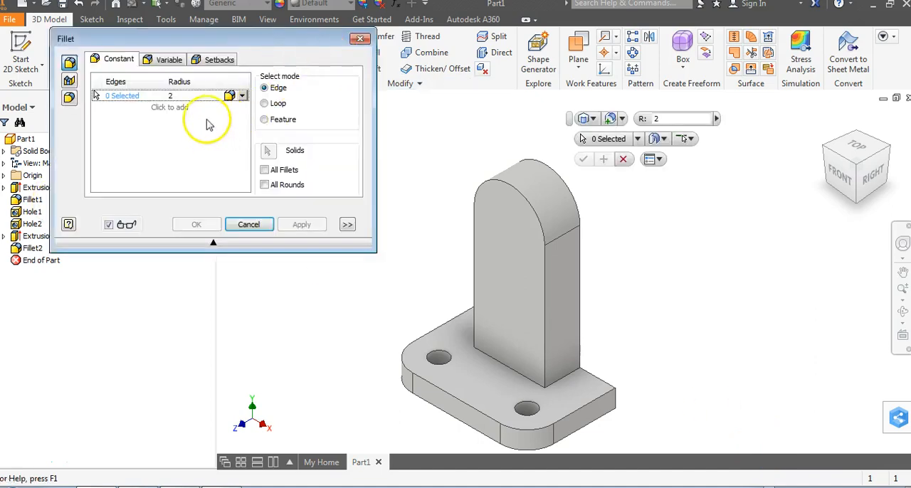
click(559, 385)
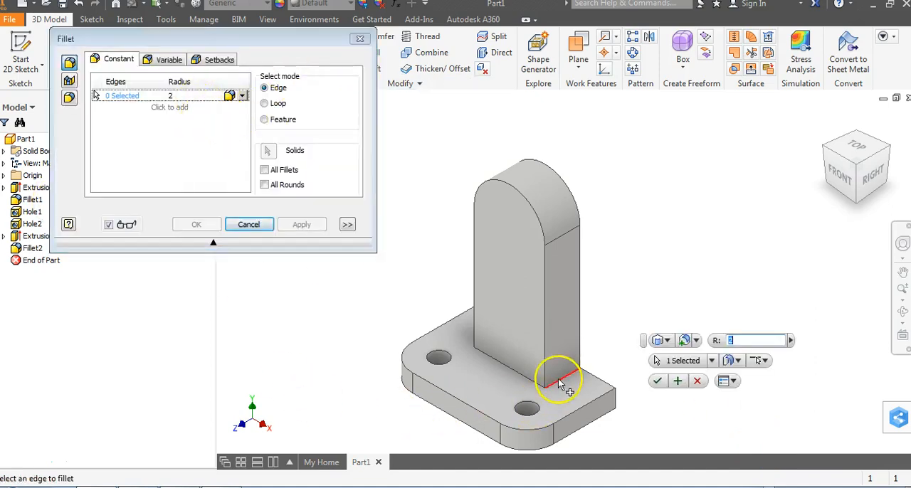
click(828, 150)
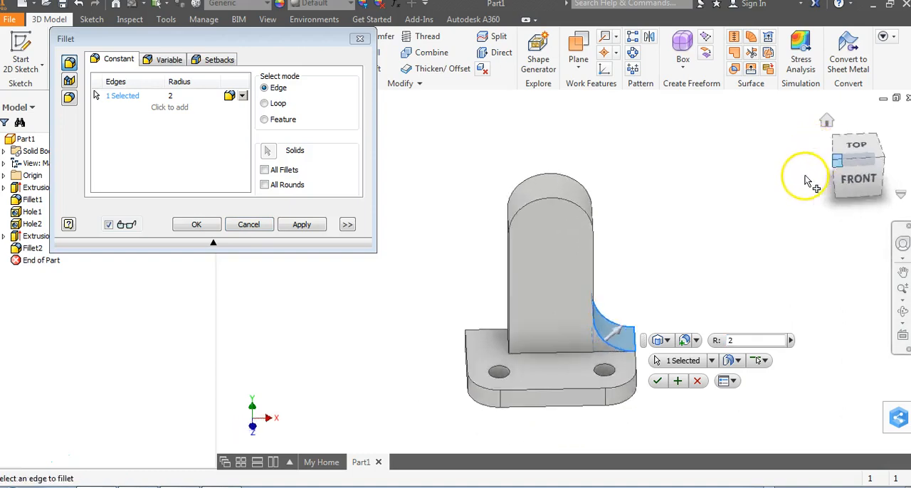
click(531, 339)
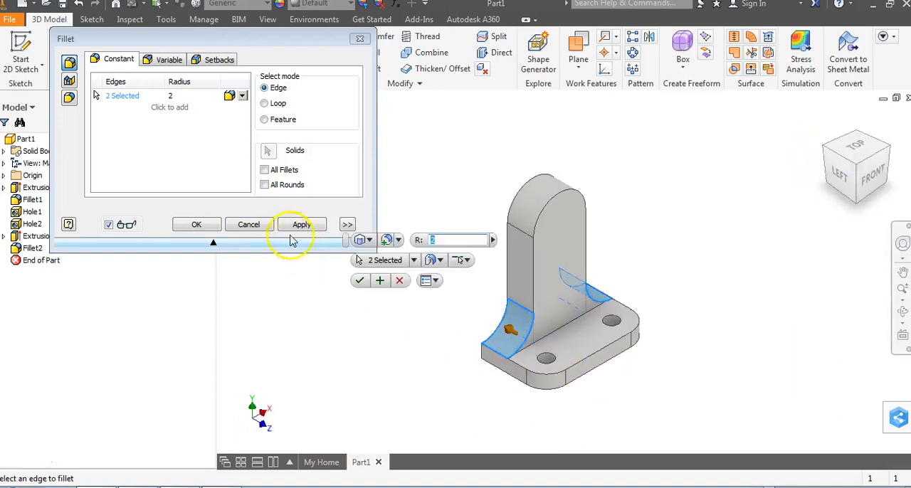
click(203, 233)
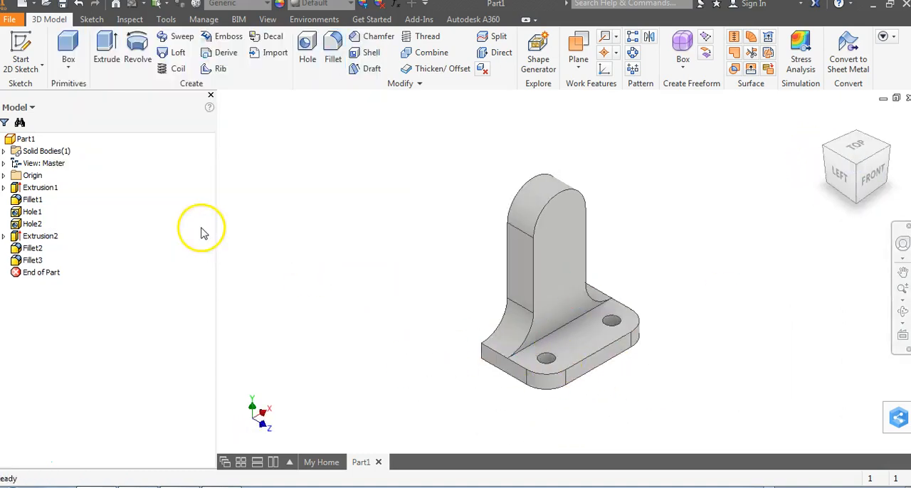
click(871, 178)
click(877, 146)
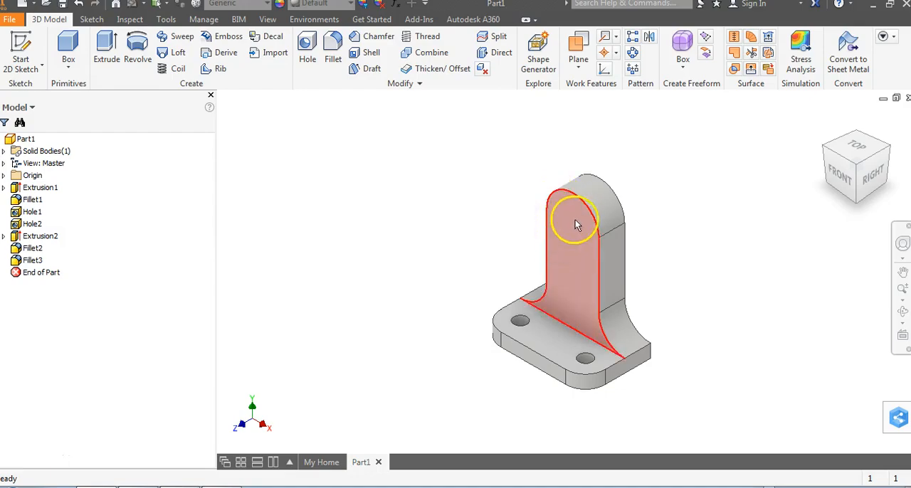
- Check the boss on figure 16 in the PDF, and start a Cylinder primitive on the upright's front face with a 2 in radius circle centred on the rounded top
key(alt+Tab)
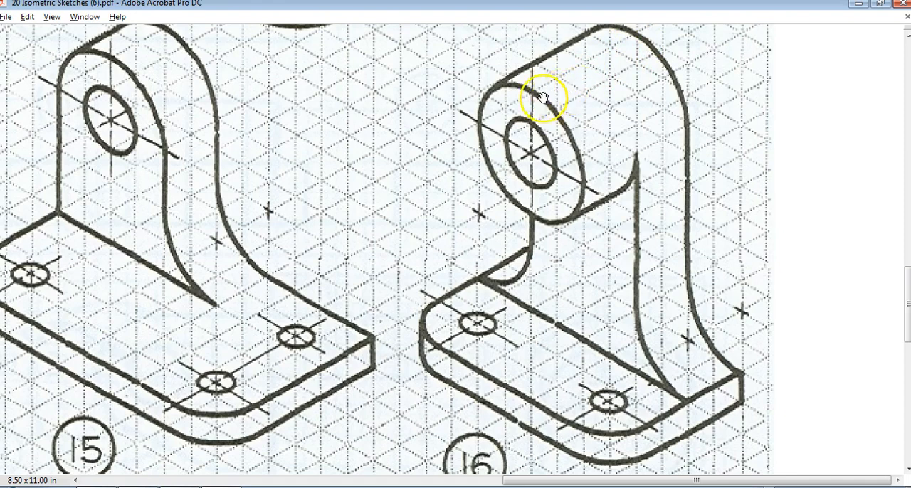
key(alt+Tab)
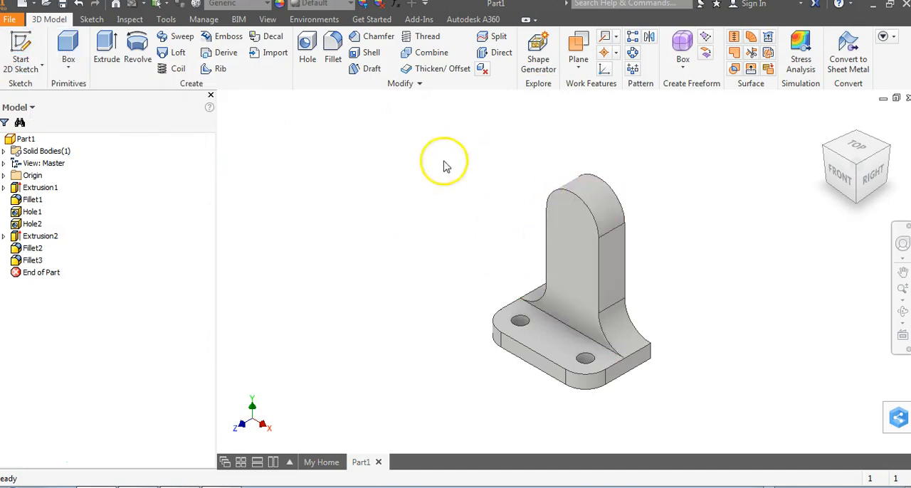
click(69, 67)
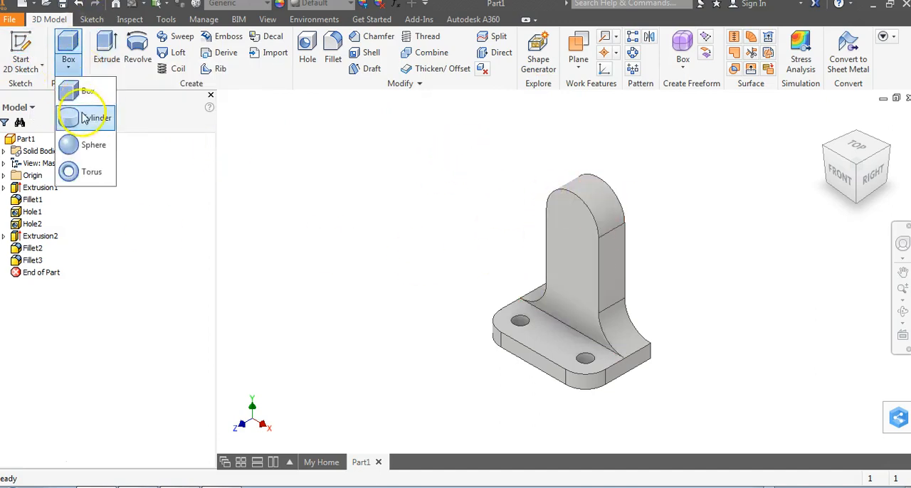
click(85, 118)
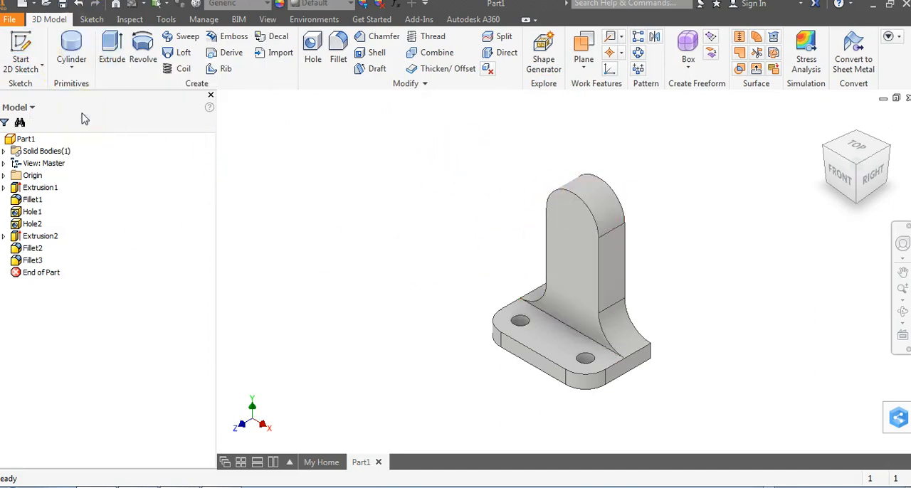
click(570, 235)
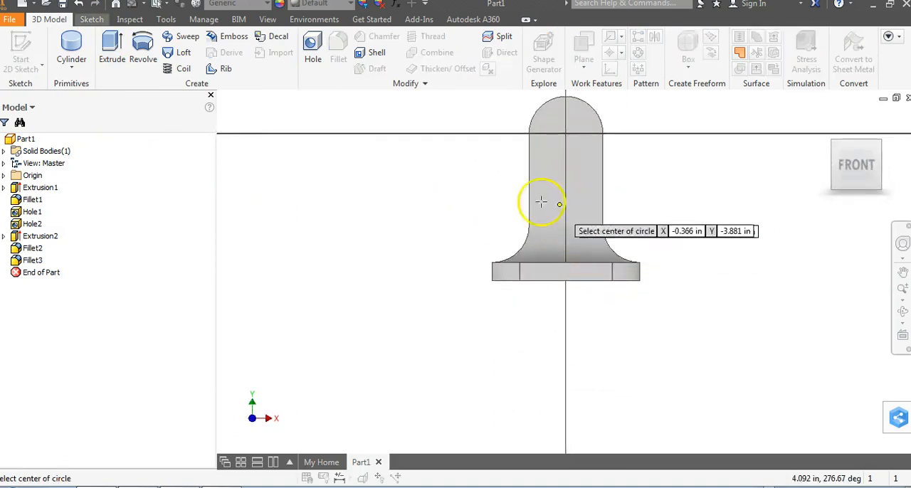
middle_drag(450, 200, 419, 235)
scroll(498, 217, up, 2)
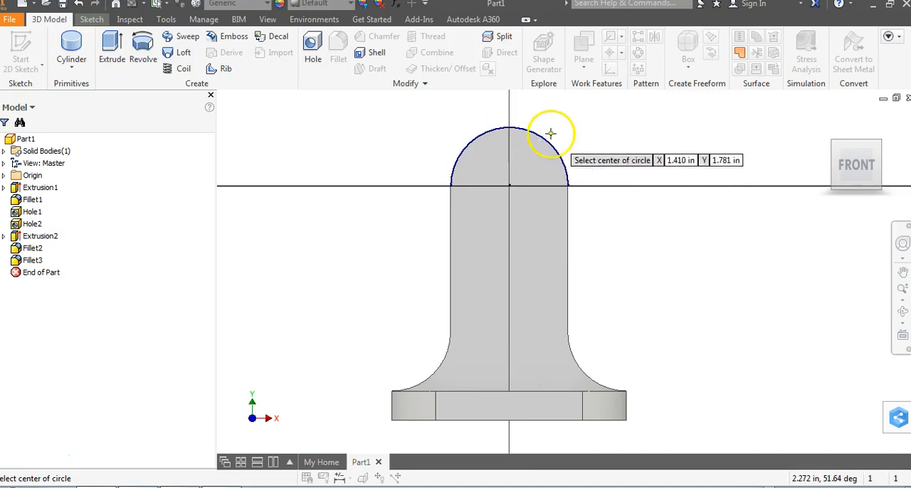
click(509, 186)
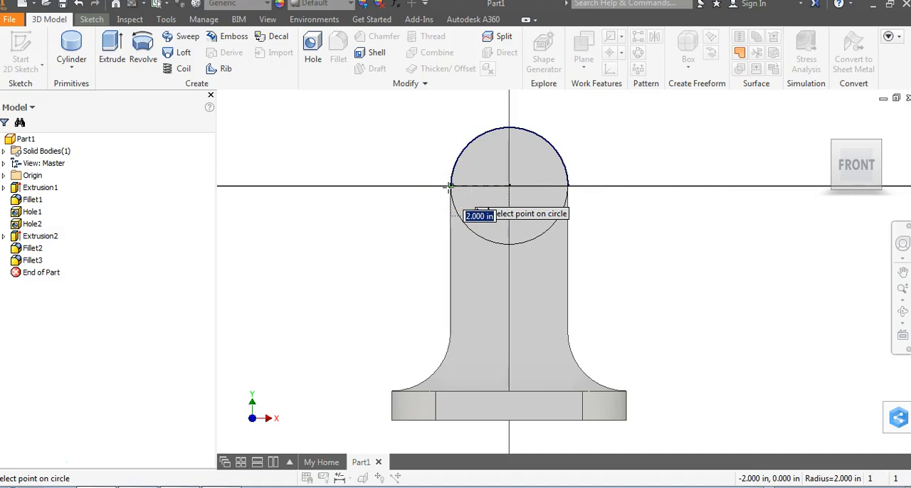
click(450, 187)
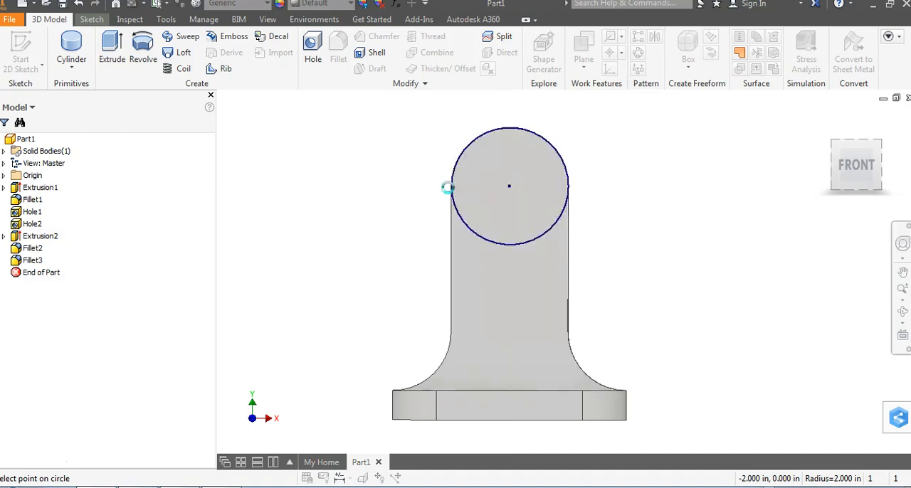
- Check the boss length on figure 16 in the PDF, and extrude the circle forward by a distance, joined to the upright
key(e)
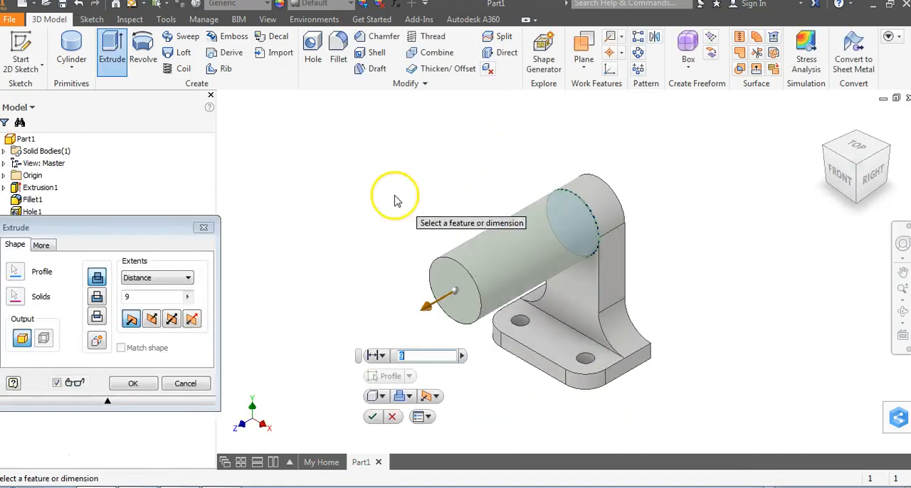
drag(151, 240, 216, 103)
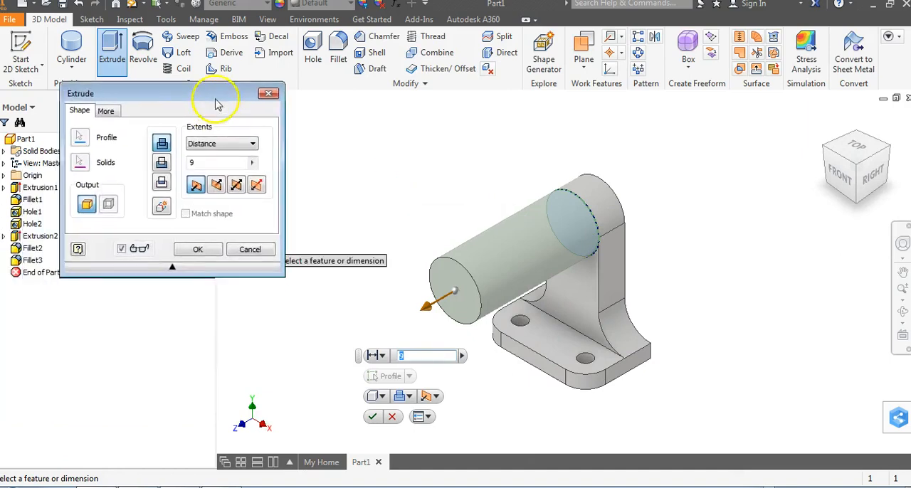
key(alt+Tab)
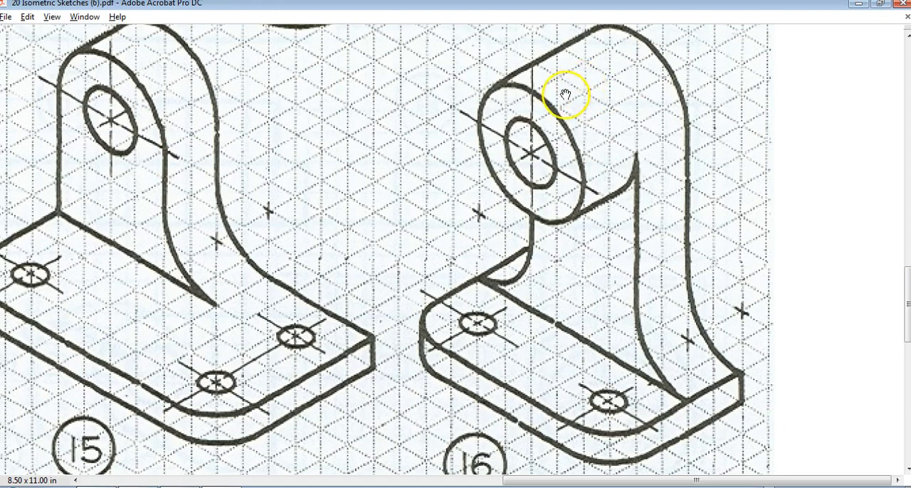
key(alt+Tab)
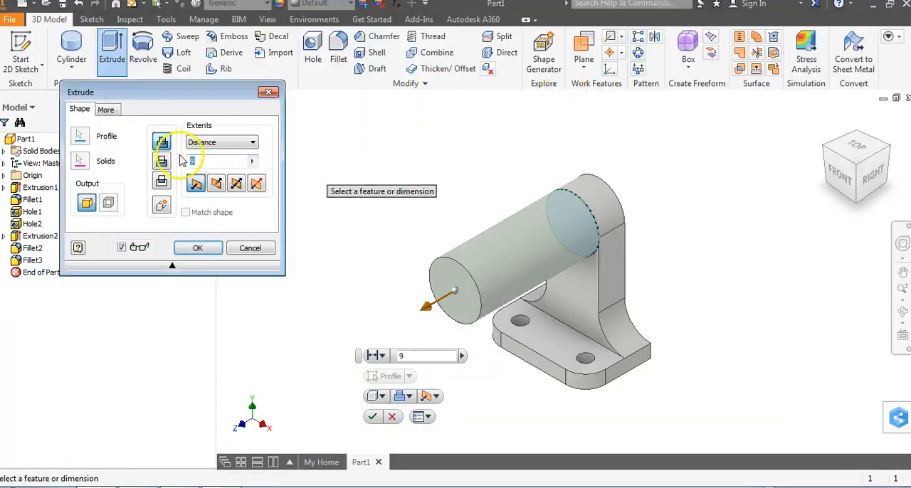
click(199, 248)
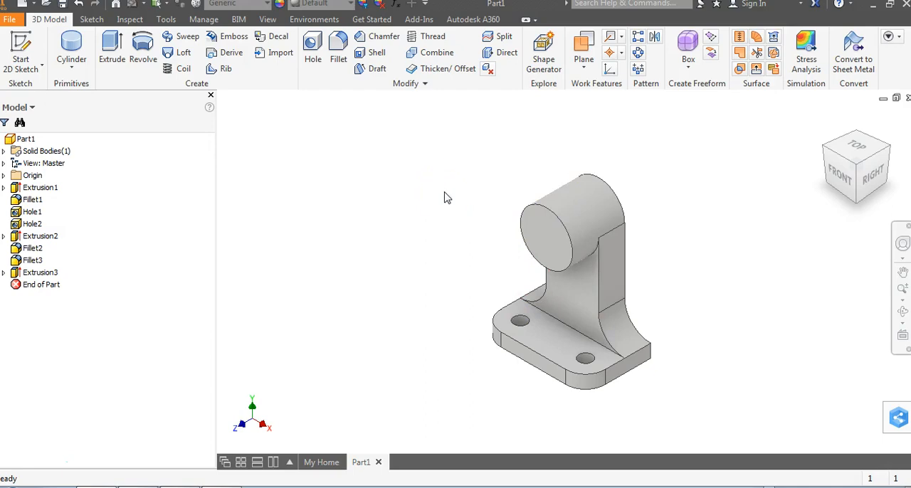
- Consult the bore on figure 16 in the PDF, and cut a 2 in diameter Through All hole concentric with the boss from its front face
key(alt+Tab)
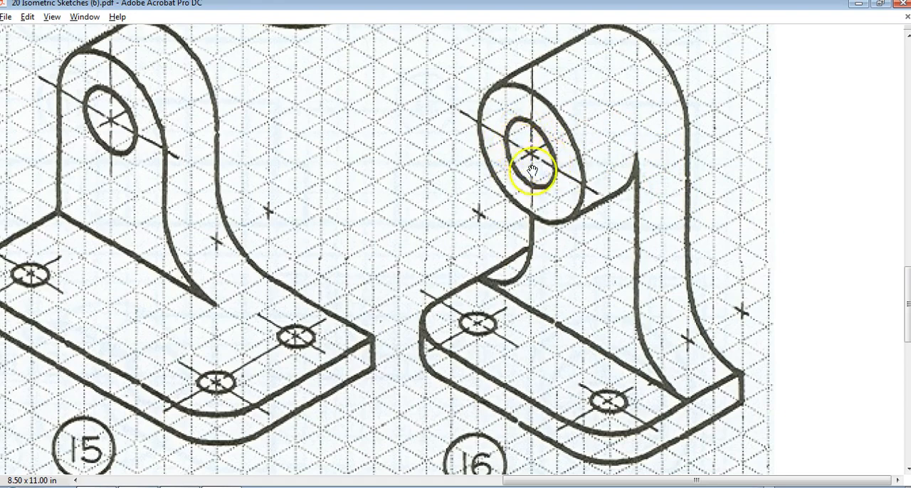
key(alt+Tab)
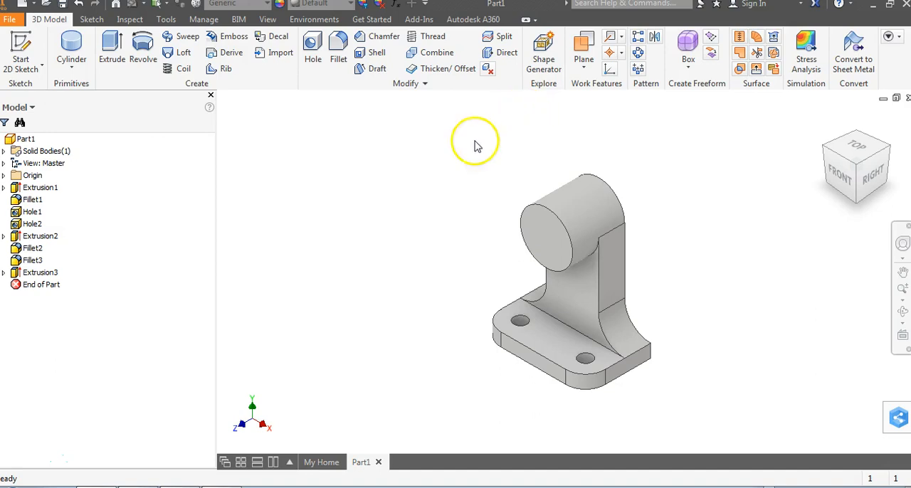
click(314, 60)
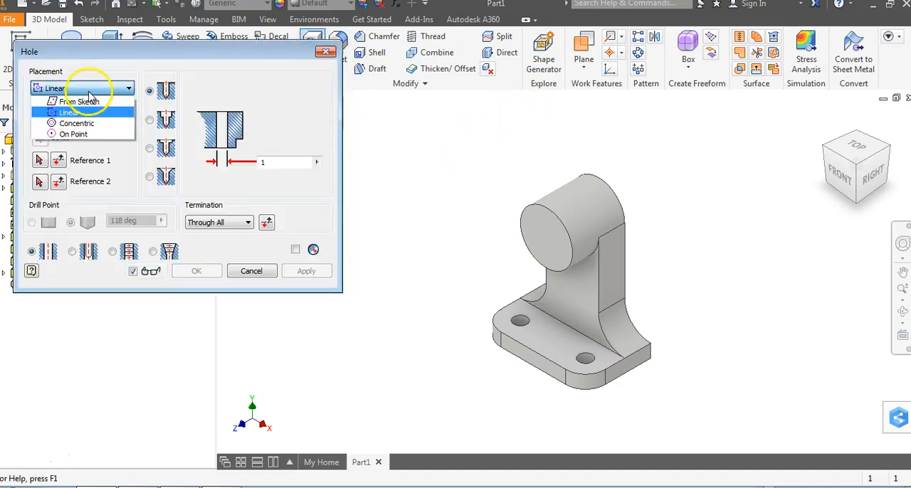
click(92, 122)
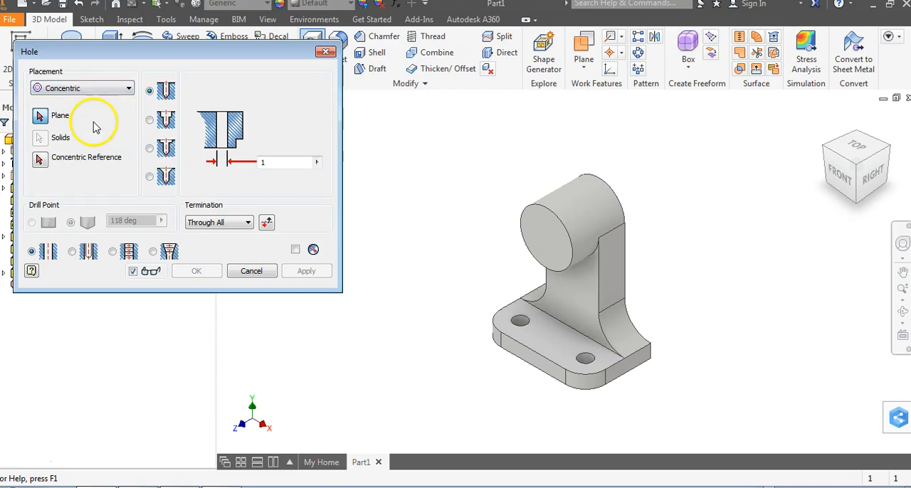
click(541, 229)
click(543, 230)
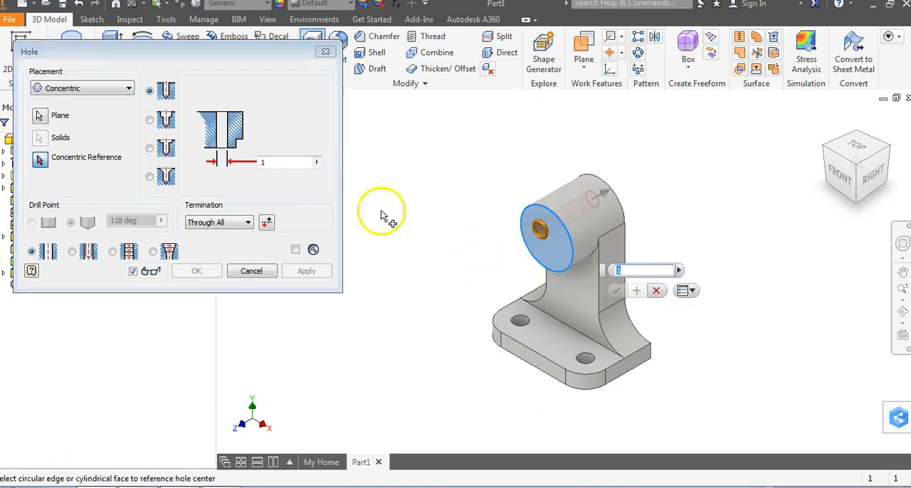
click(539, 209)
click(258, 163)
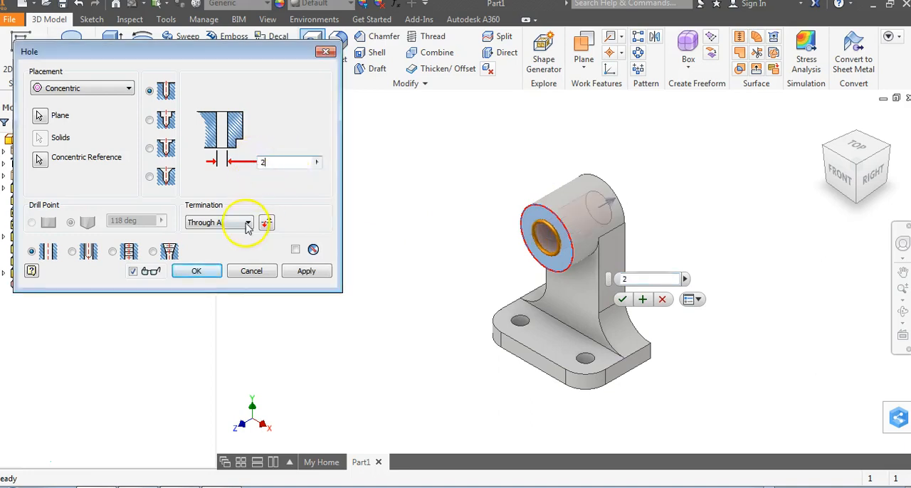
click(197, 271)
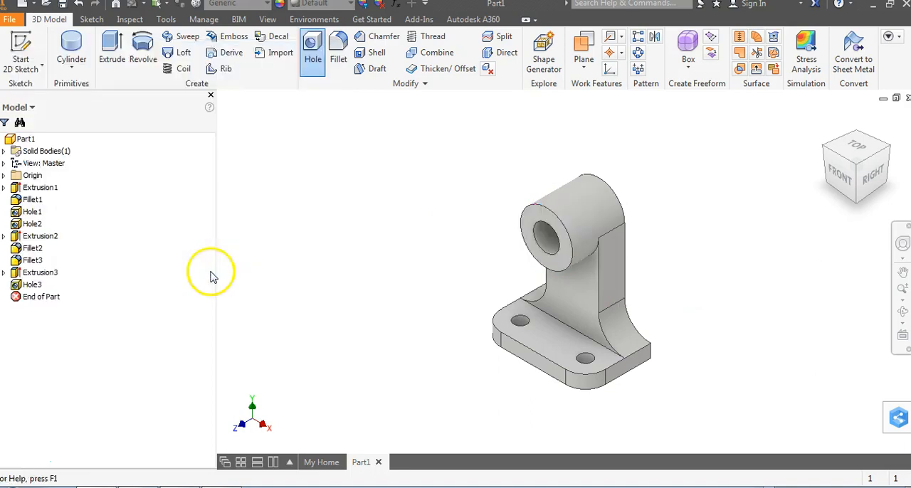
- Inspect the part from the front, compare it with figure 16 in the PDF, and return to the home view of the part
click(840, 184)
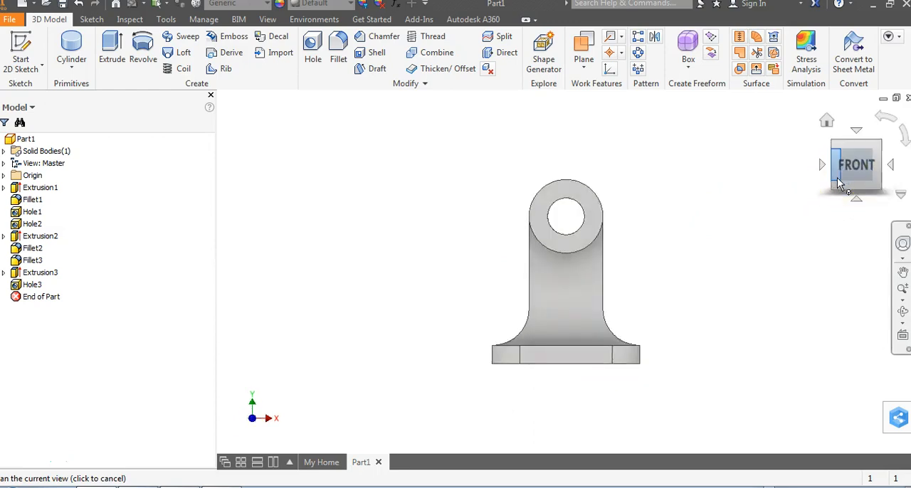
click(882, 155)
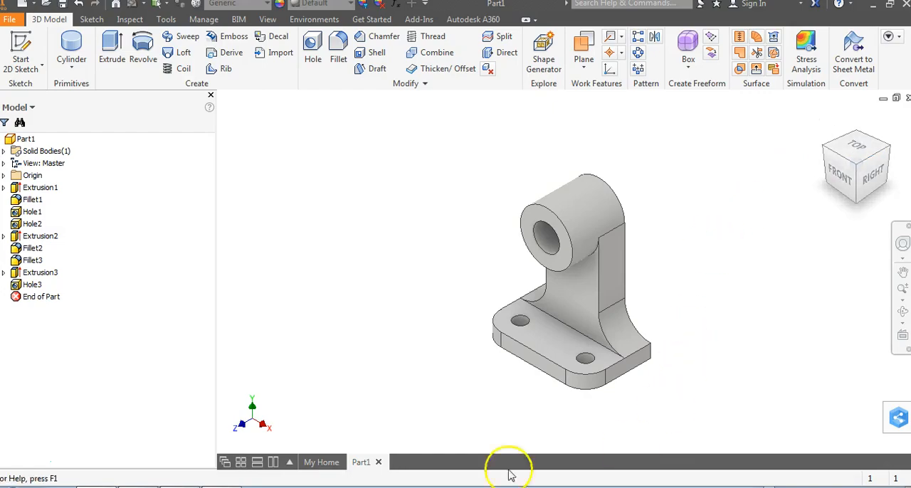
click(224, 487)
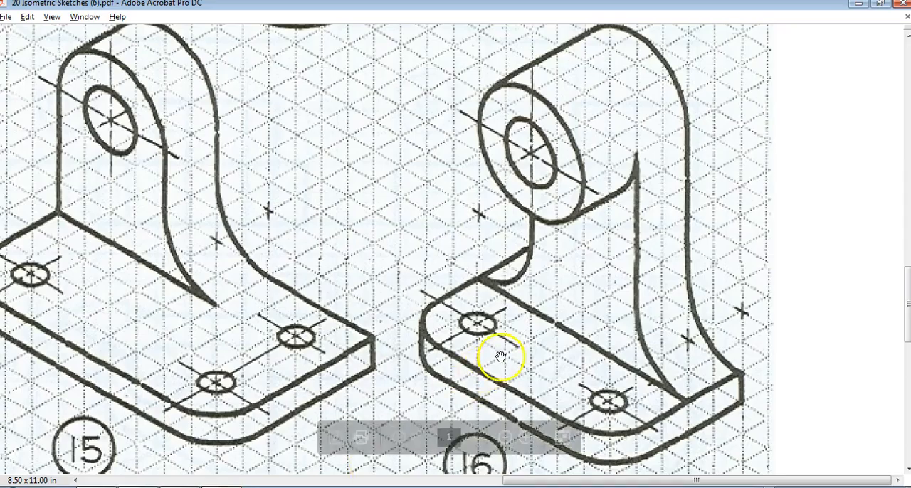
scroll(450, 264, down, 1)
scroll(451, 264, up, 1)
key(alt+Tab)
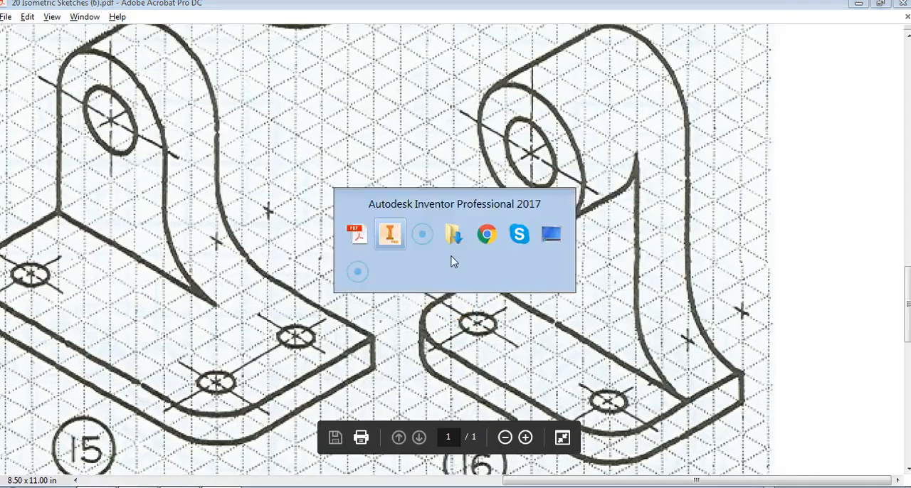
click(825, 126)
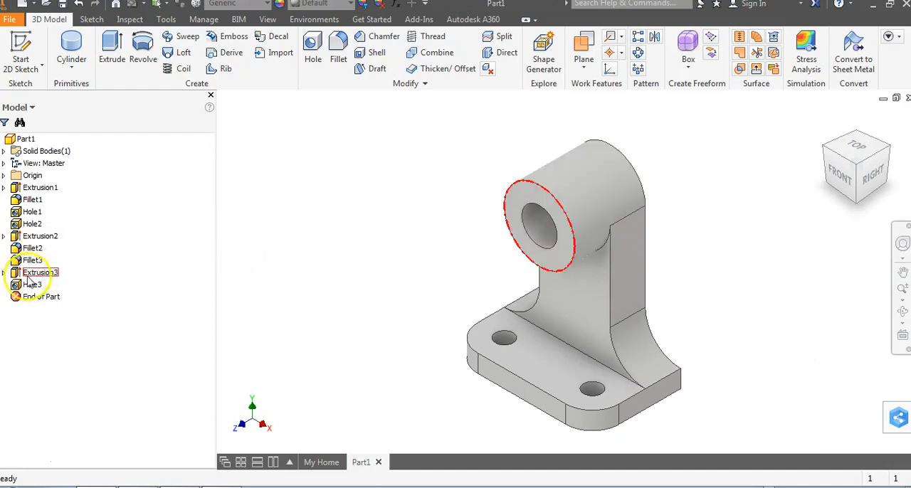
- Edit the sketch behind the boss extrusion, and make its circle tangent to the upright's left side edge
click(5, 273)
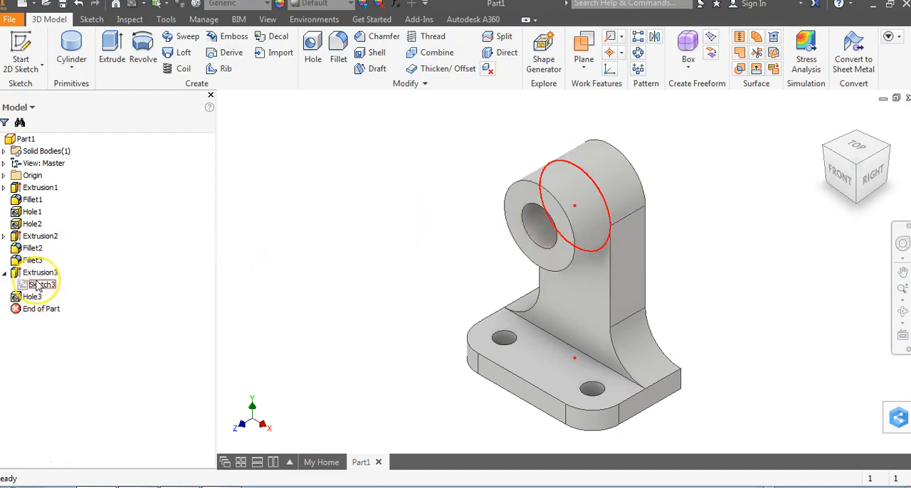
right_click(37, 285)
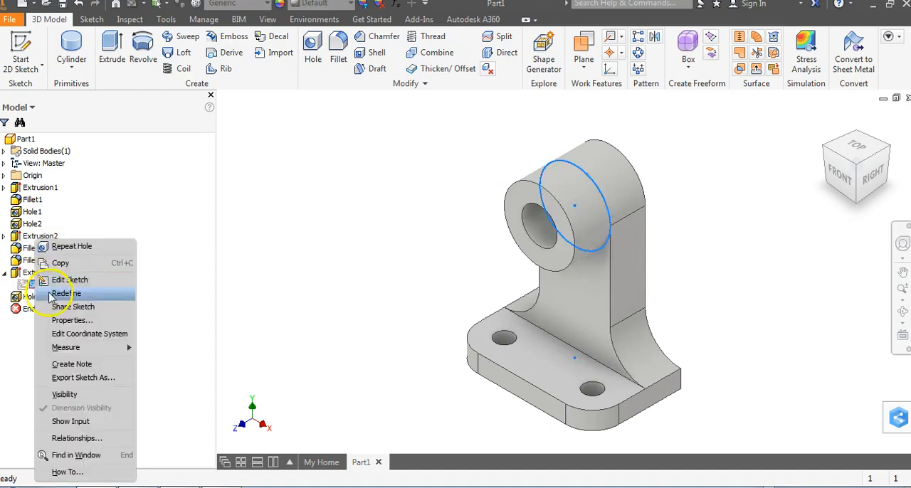
click(68, 279)
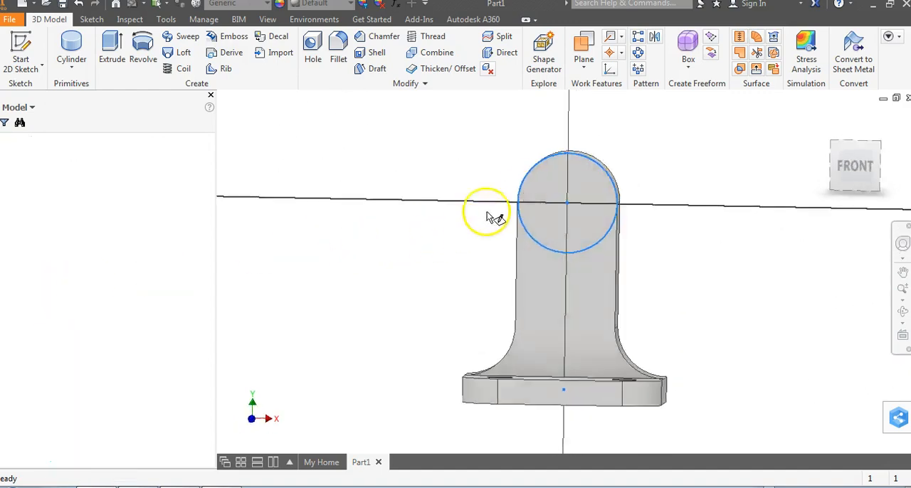
scroll(498, 211, up, 5)
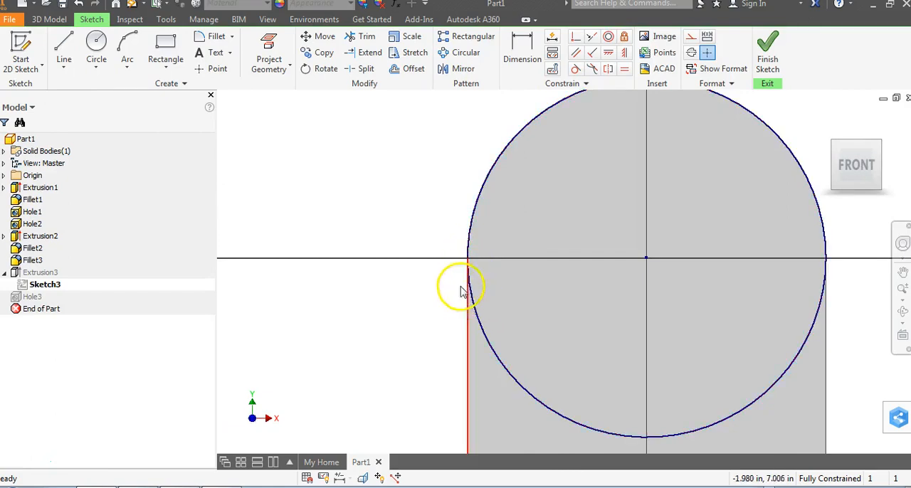
click(576, 70)
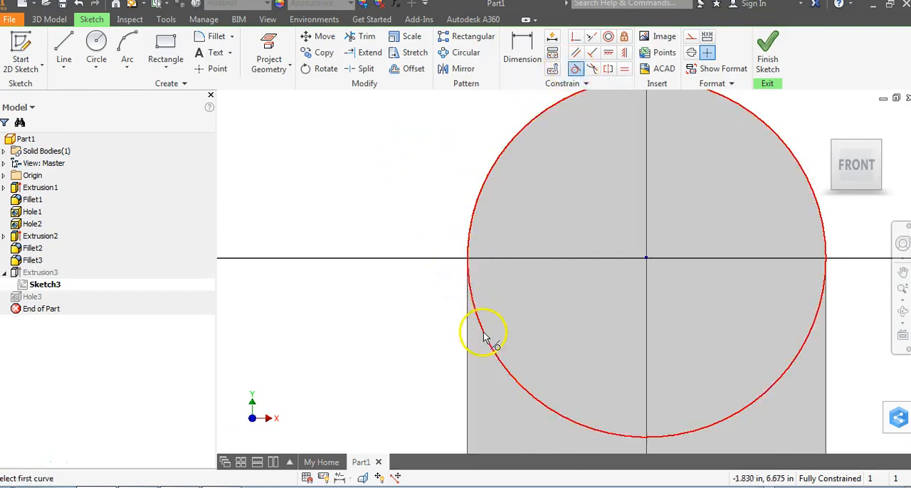
click(487, 340)
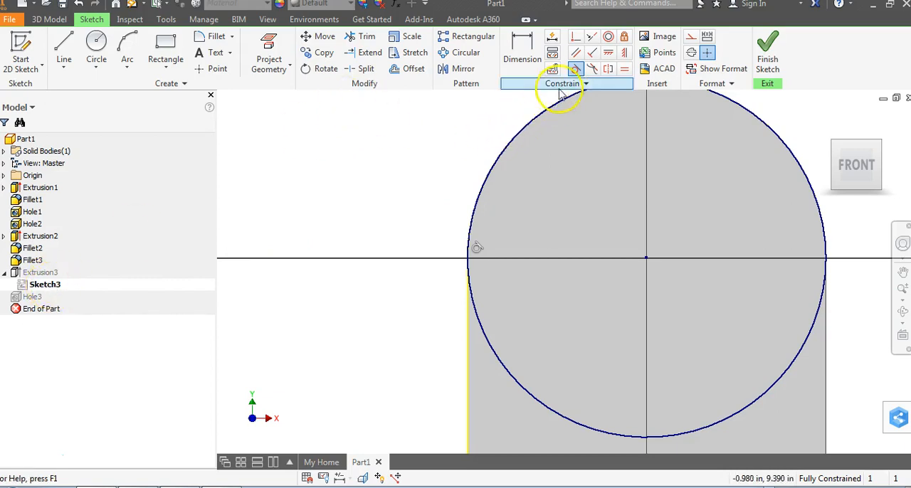
- Try to apply the tangent constraint between the upright's left side edge and the circle again, and finish the sketch
click(576, 70)
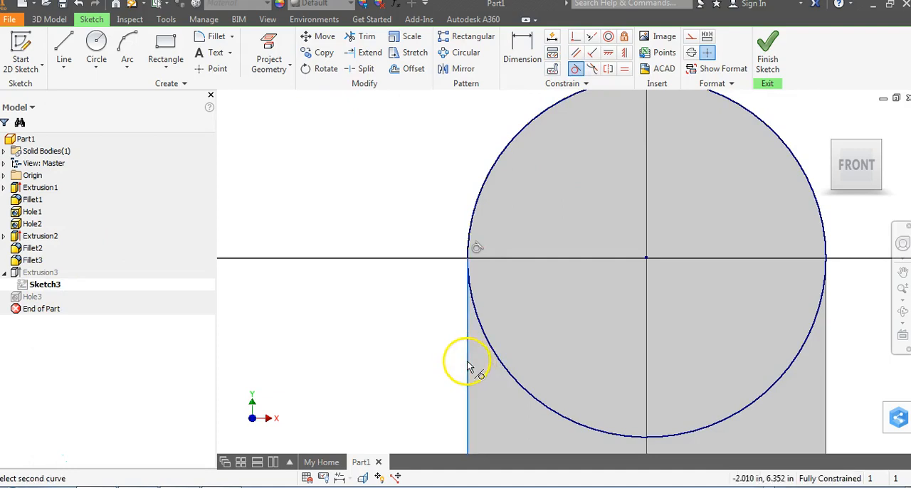
click(497, 358)
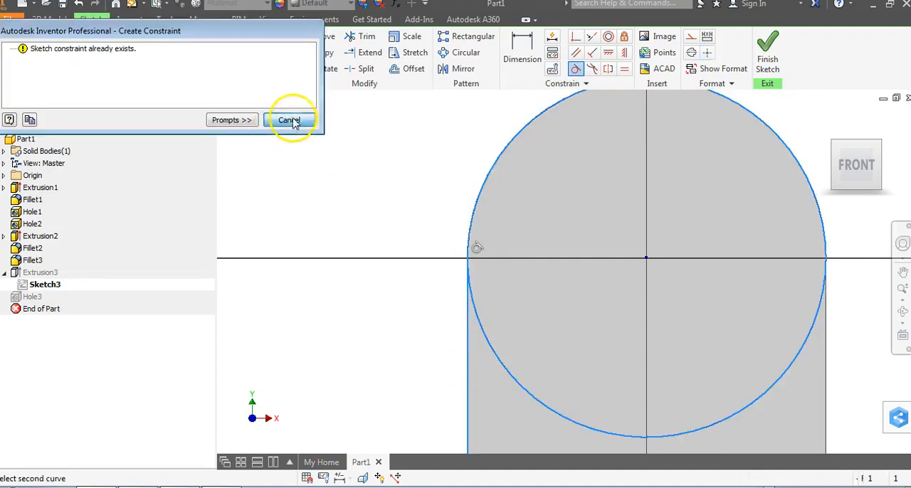
click(289, 121)
click(768, 57)
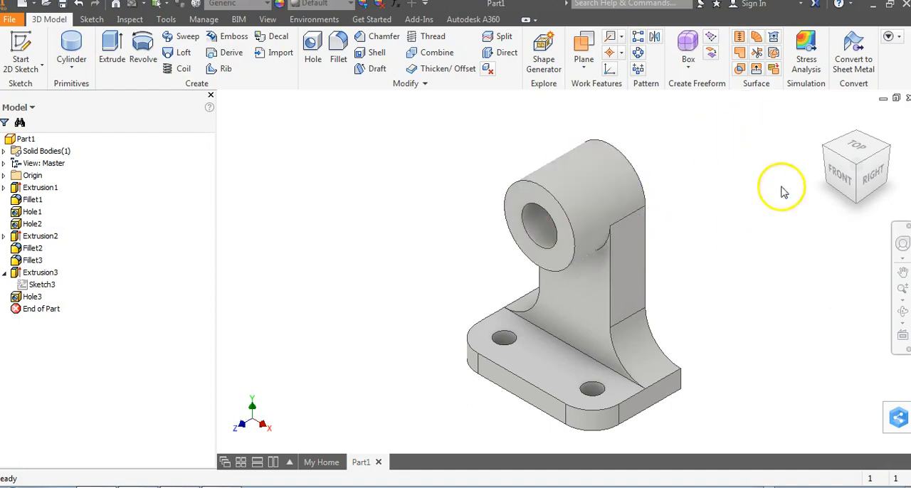
- Compare the finished bracket with figure 16 in the PDF, checking the boss, upright and base fillets
key(alt+Tab)
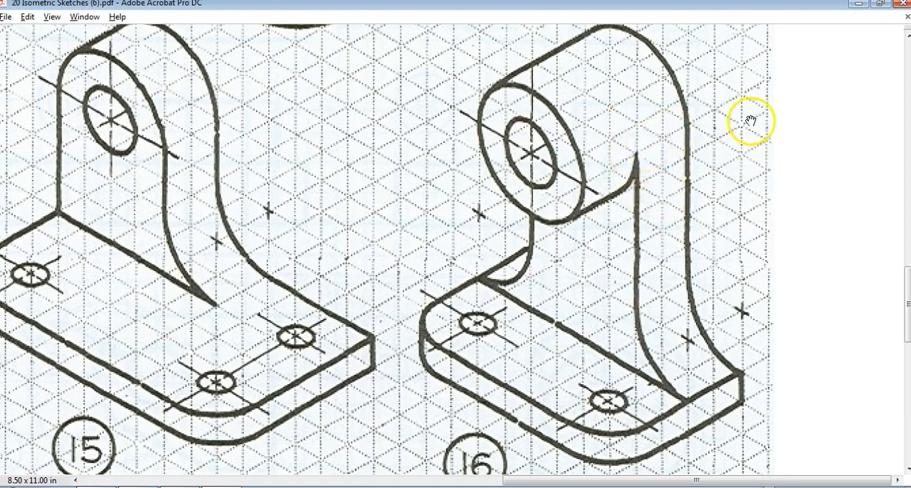
key(alt+Tab)
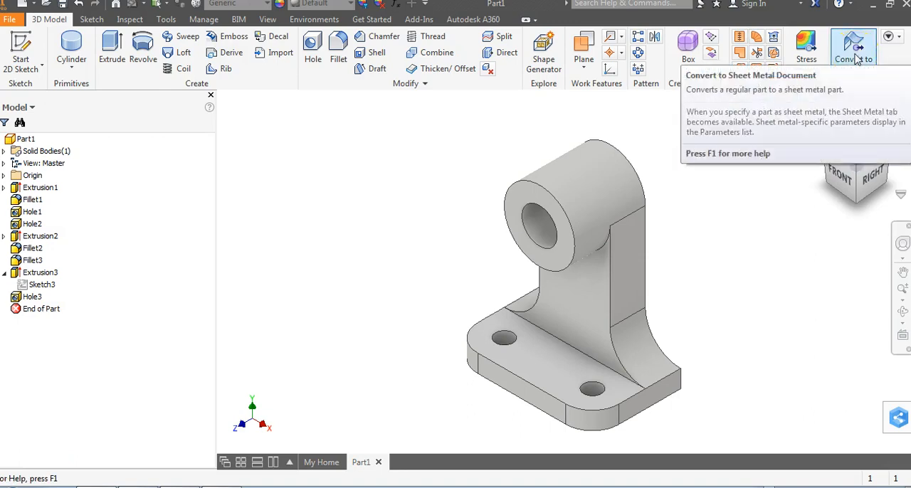
key(alt+Tab)
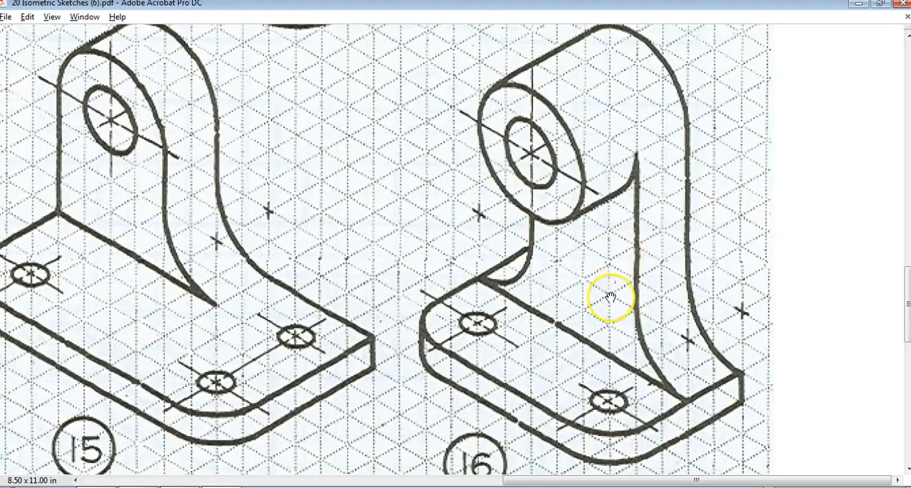
key(alt+Tab)
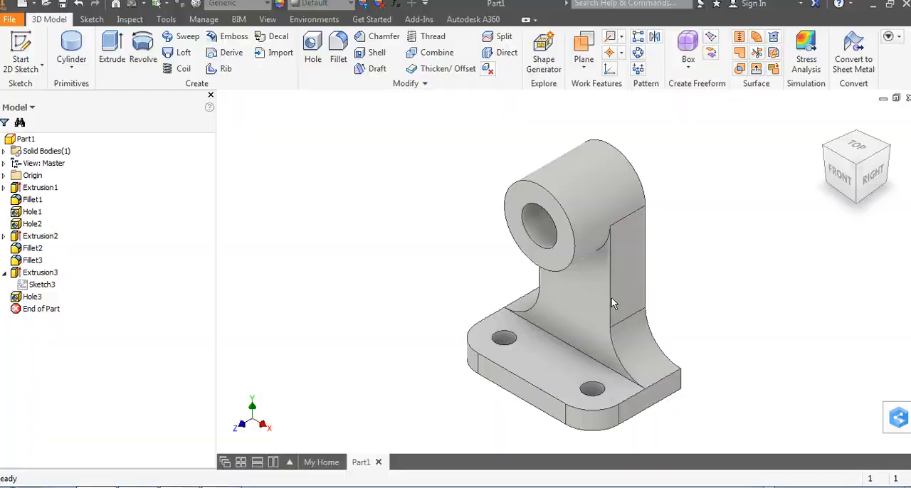